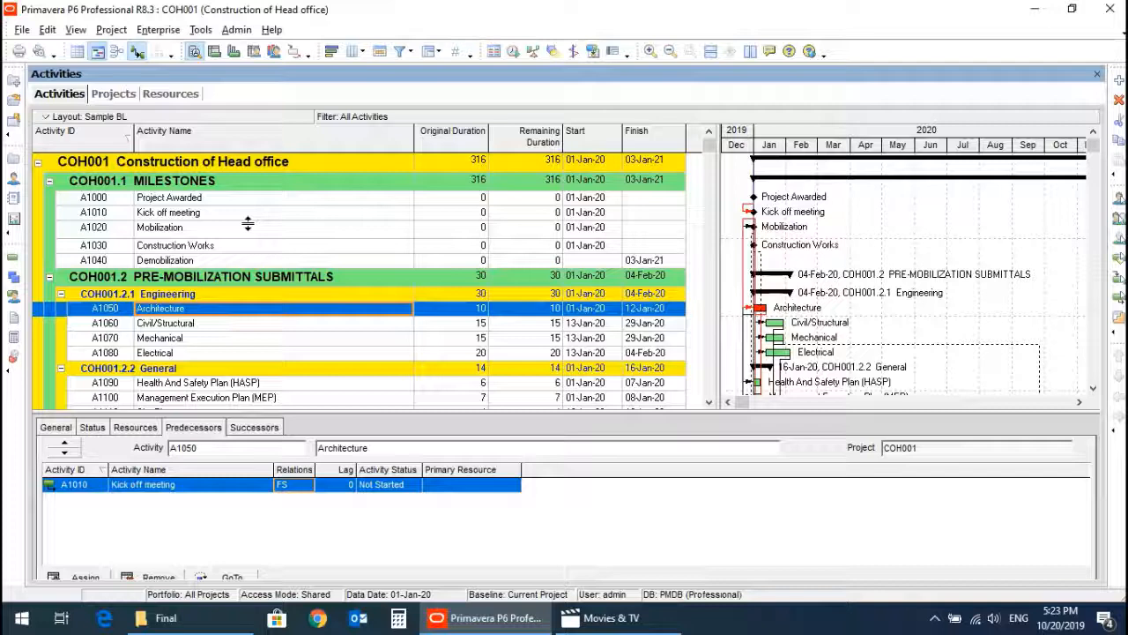
Open the enterprise resource list and filter it to show all resources.
{"action": "left_click", "coordinate": [157, 31]}
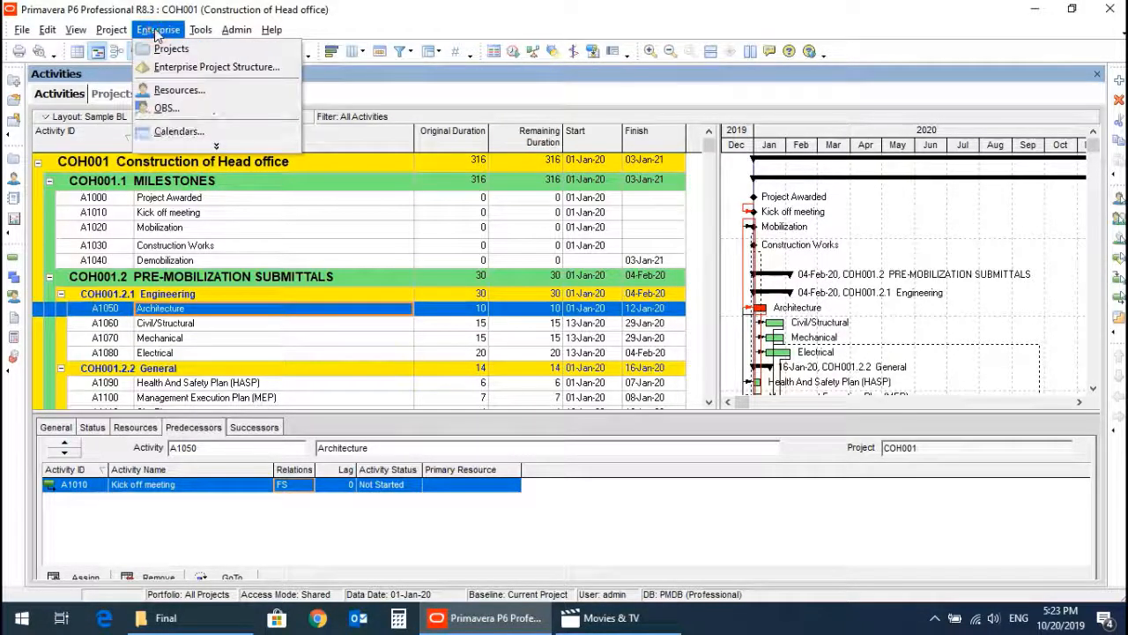
{"action": "left_click", "coordinate": [172, 90]}
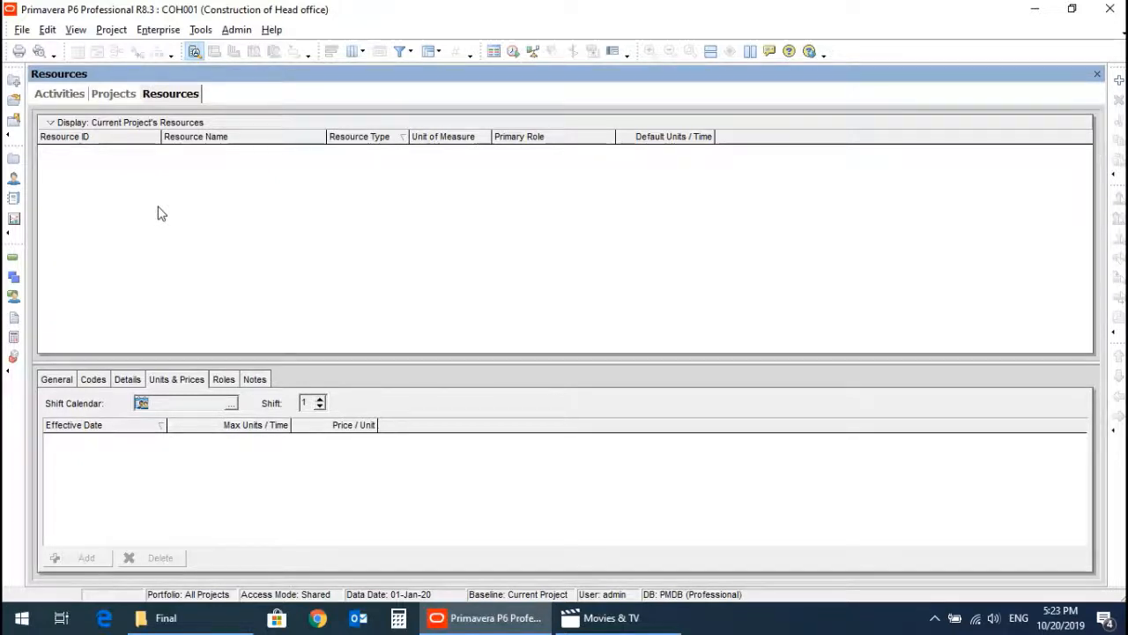
{"action": "left_click", "coordinate": [50, 124]}
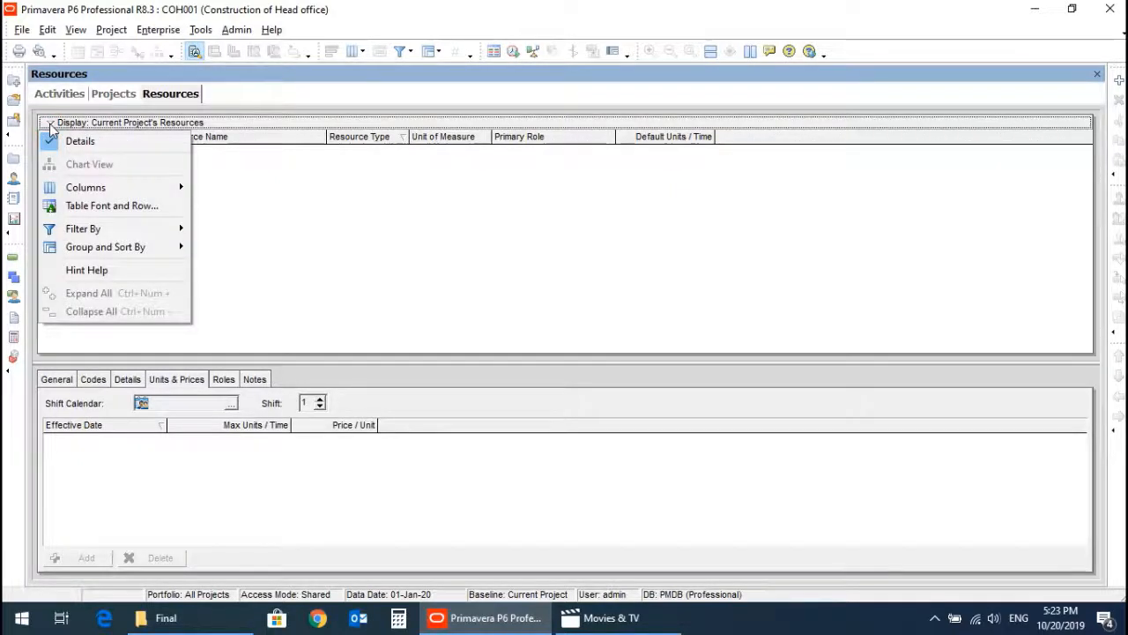
{"action": "mouse_move", "coordinate": [88, 229]}
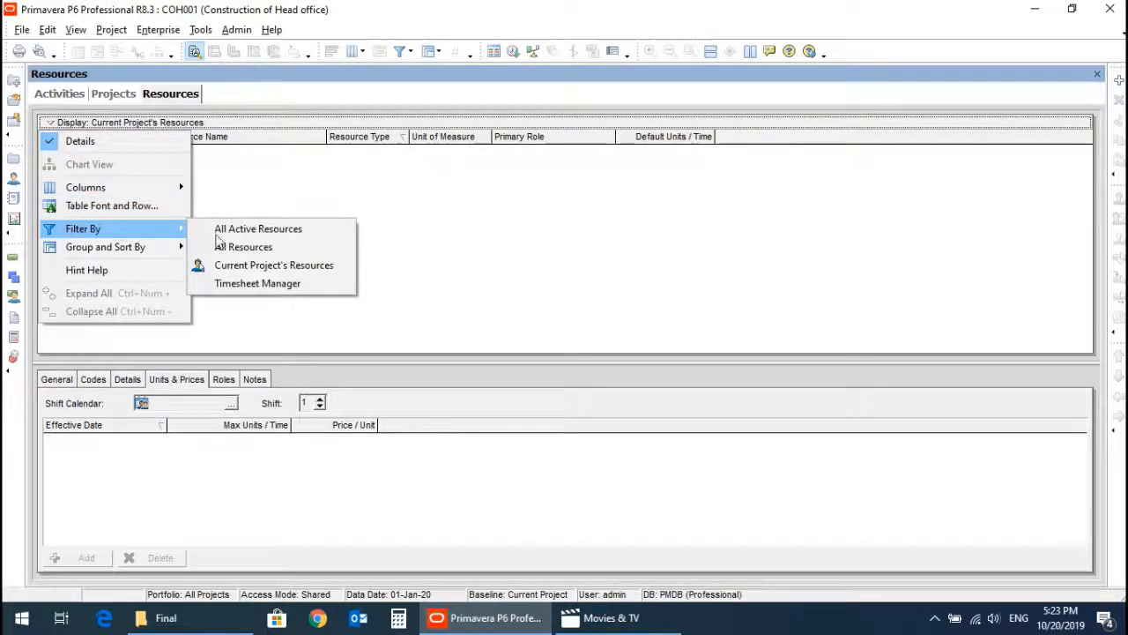
{"action": "left_click", "coordinate": [250, 252]}
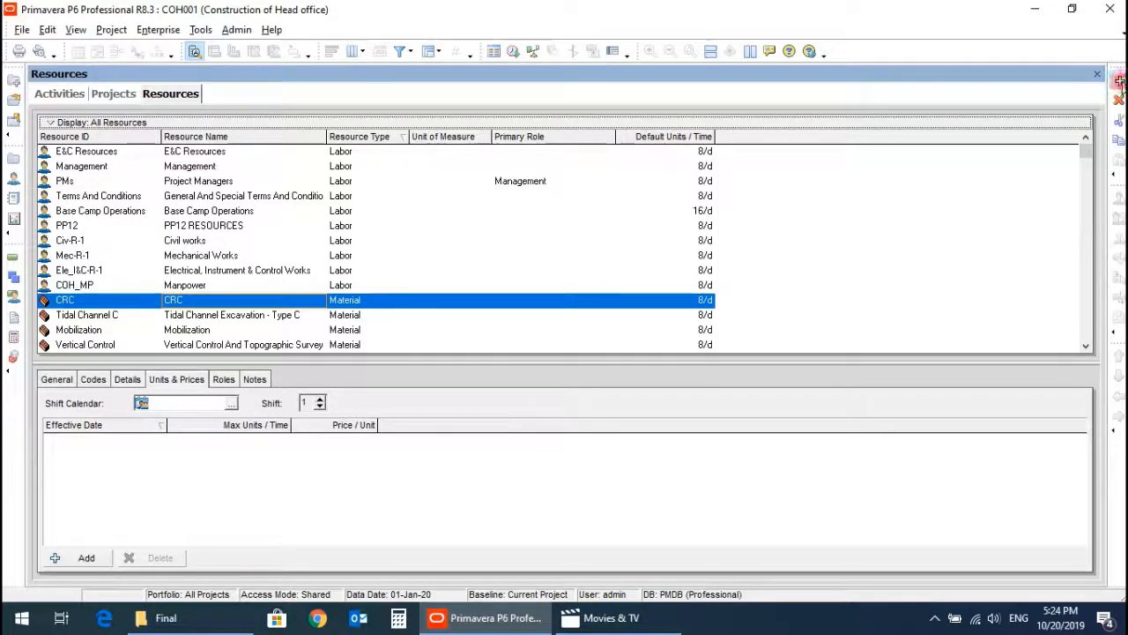
Add a labor resource with the ID PM and the name Project Manager.
{"action": "left_click", "coordinate": [1120, 80]}
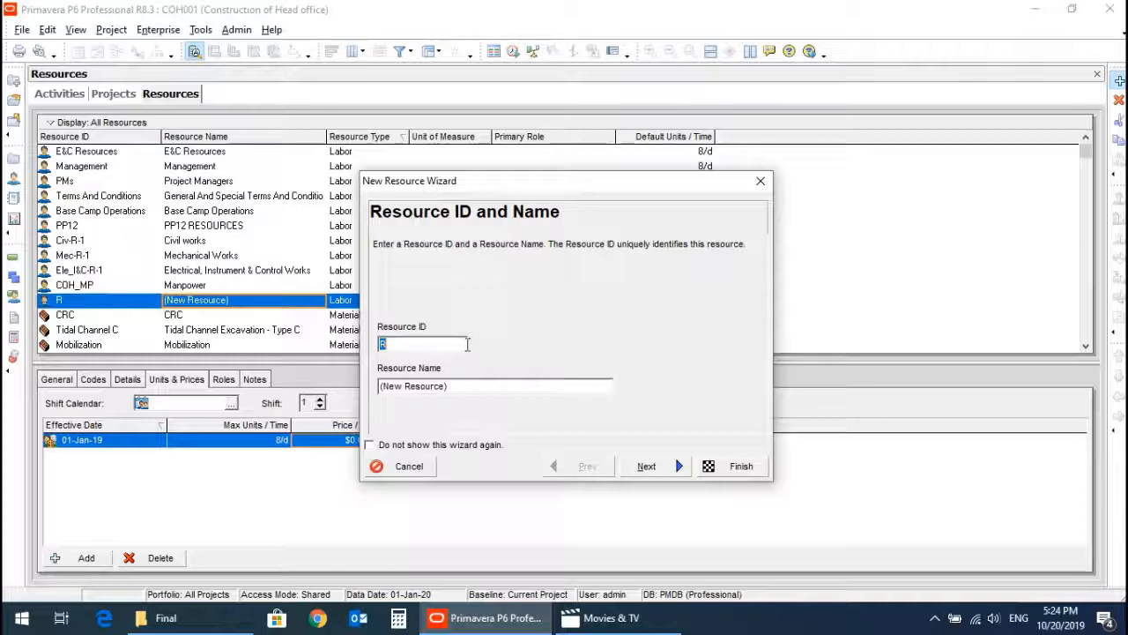
{"action": "type", "text": "PM"}
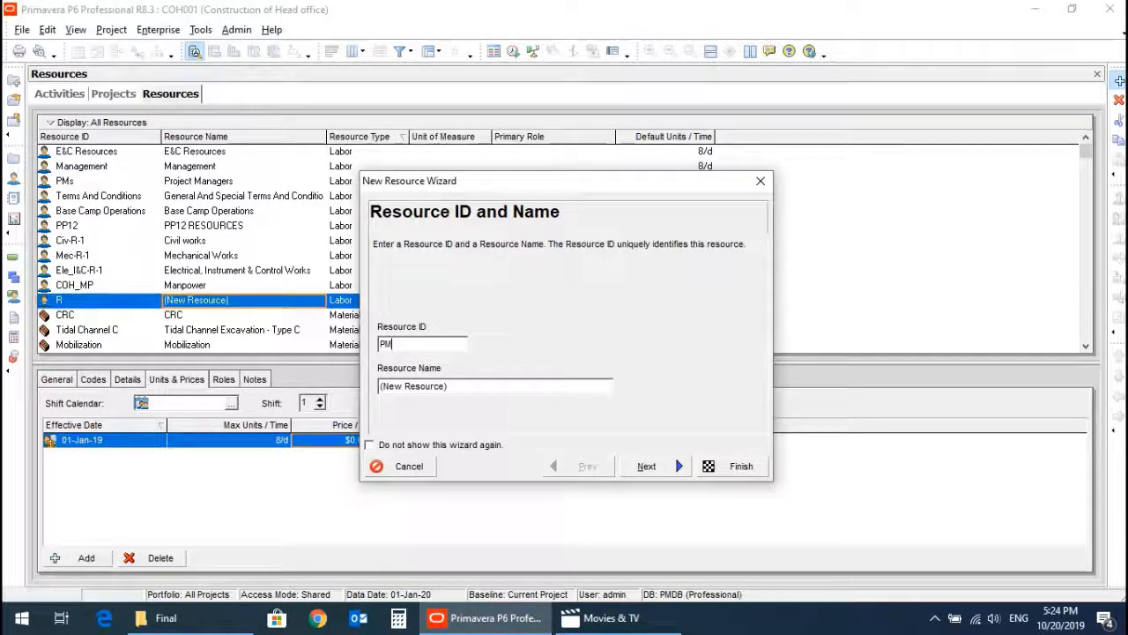
{"action": "key", "text": "Tab"}
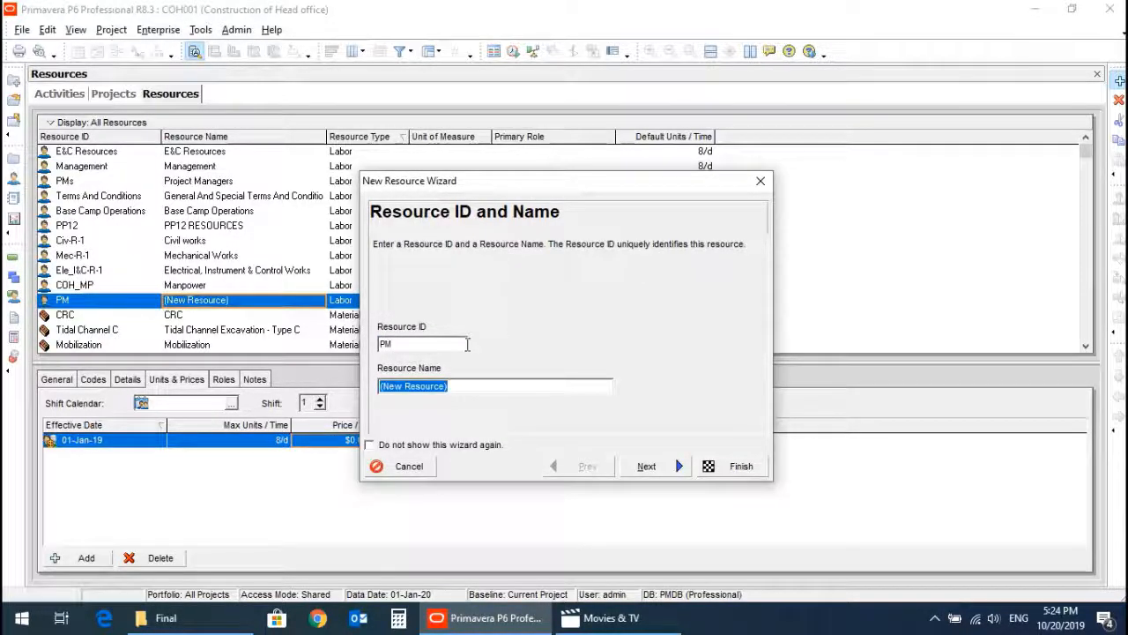
{"action": "type", "text": "P"}
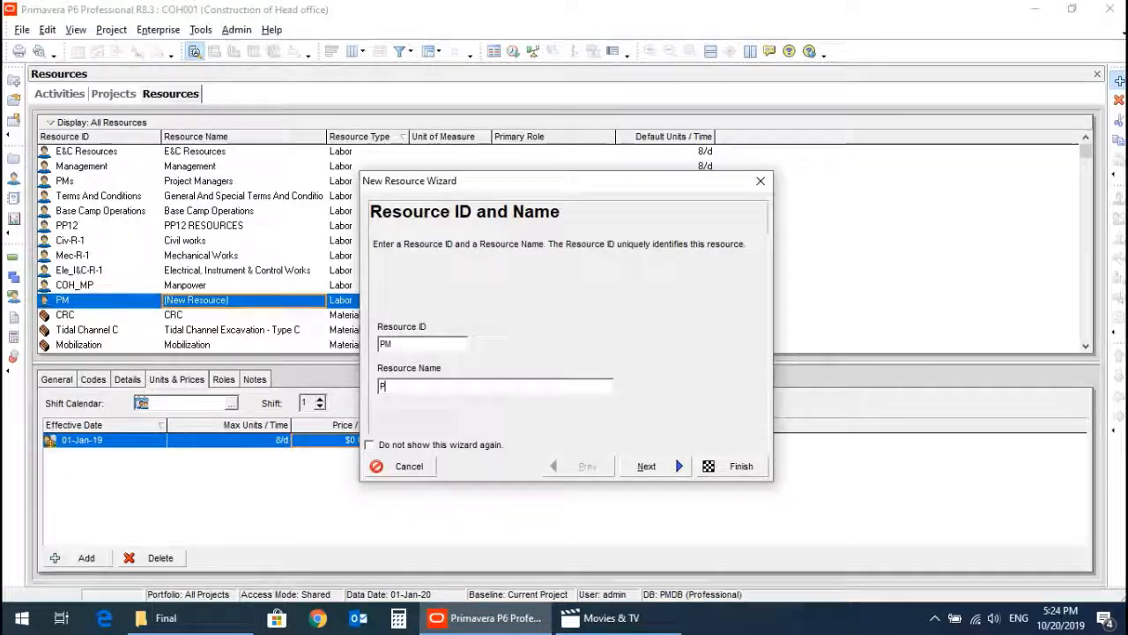
{"action": "type", "text": "rojecct"}
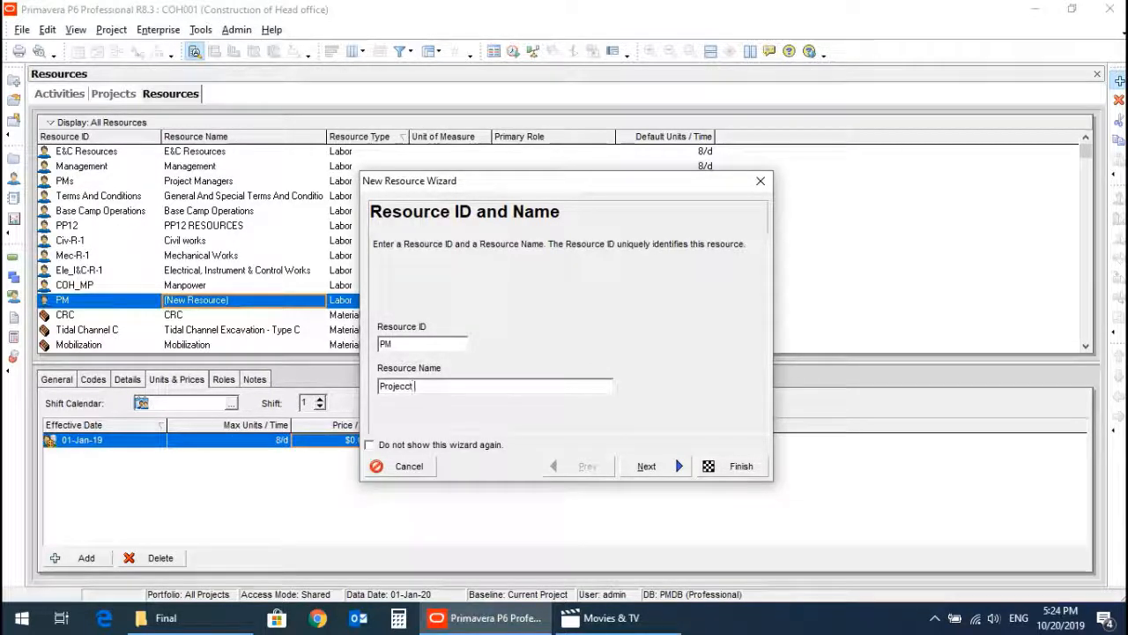
{"action": "key", "text": "BackSpace"}
{"action": "key", "text": "BackSpace"}
{"action": "key", "text": "BackSpace"}
{"action": "type", "text": "t"}
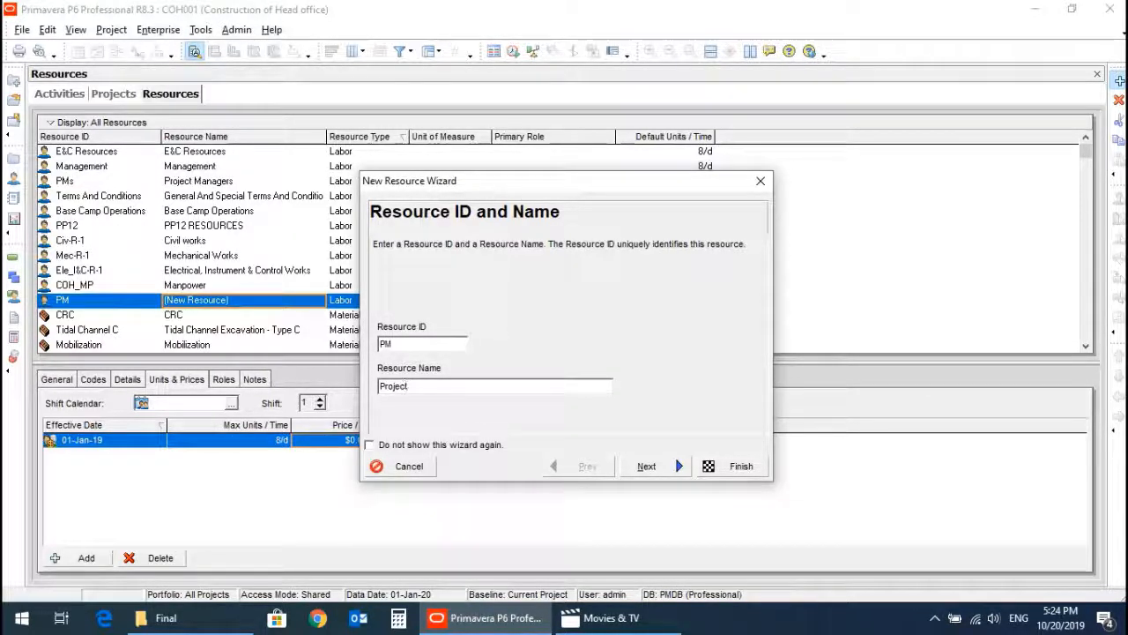
{"action": "type", "text": " Manager"}
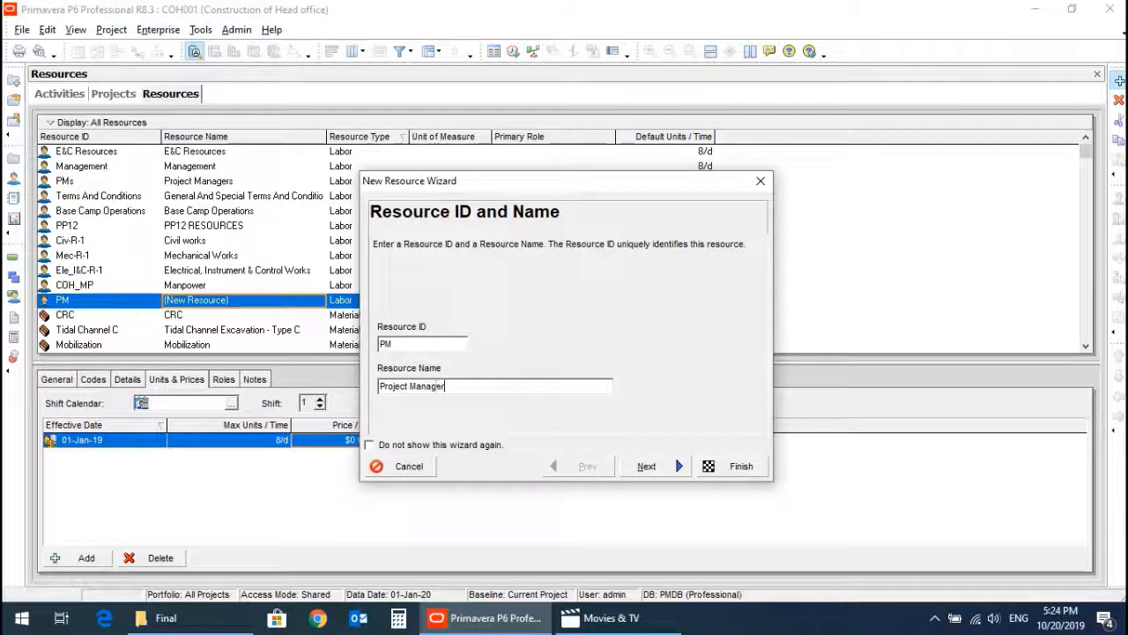
{"action": "left_click", "coordinate": [642, 467]}
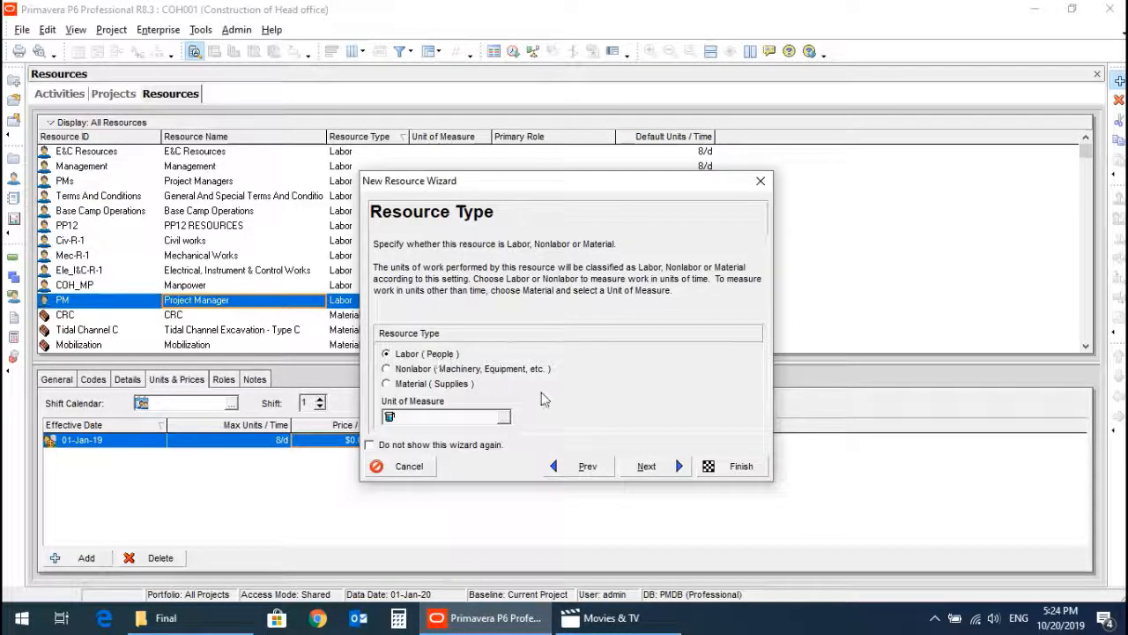
{"action": "left_click", "coordinate": [731, 466]}
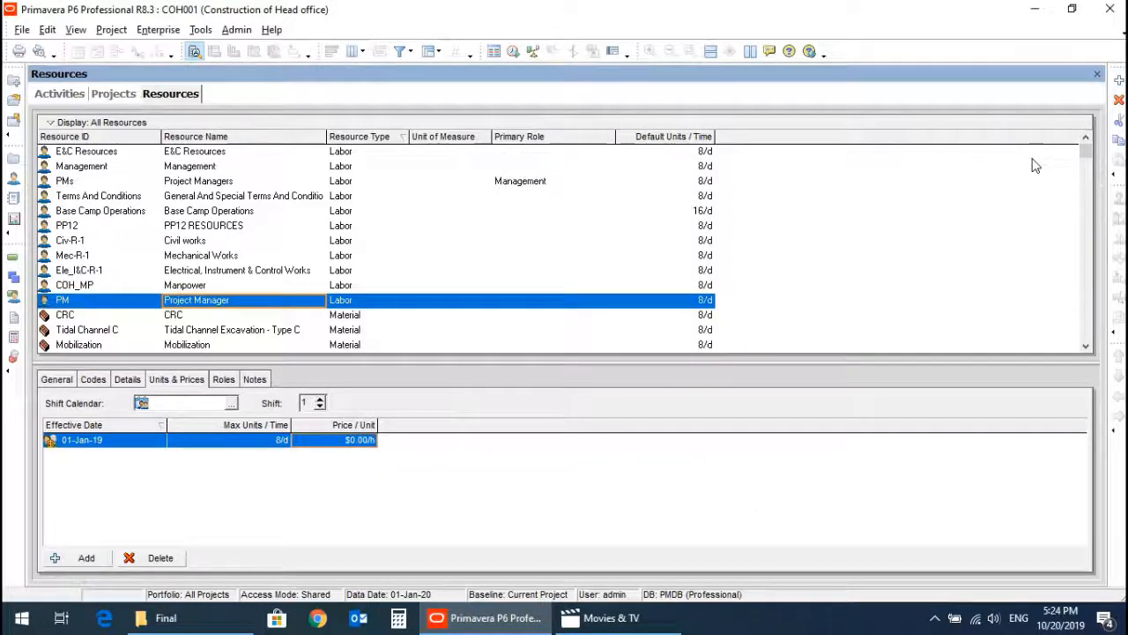
Add a material resource with the ID Con and the name Concrete.
{"action": "left_click", "coordinate": [1119, 79]}
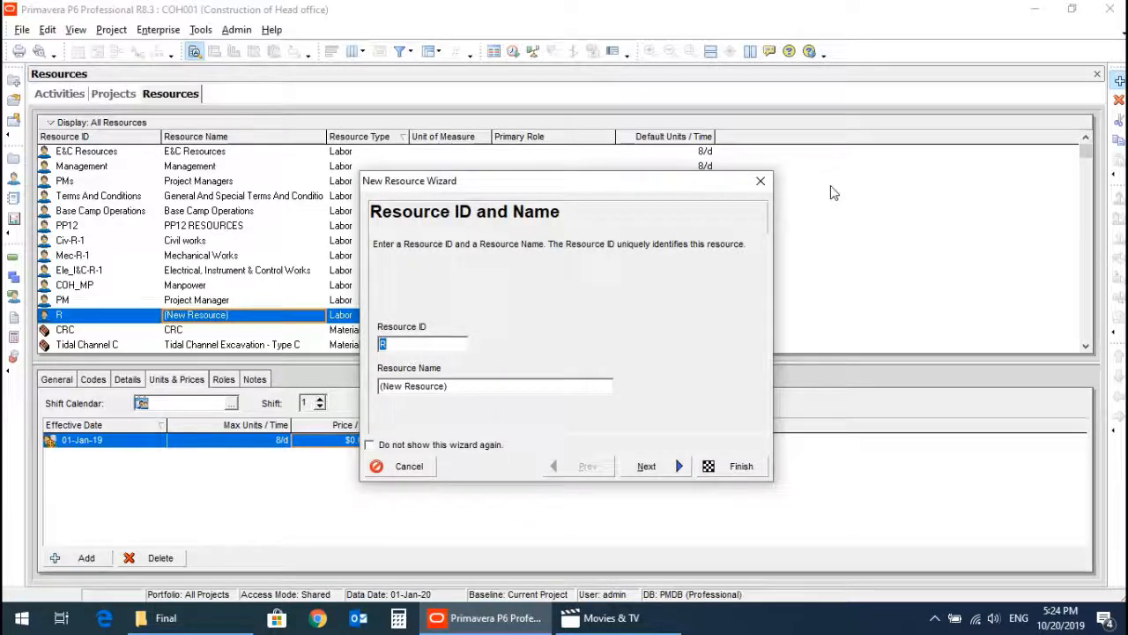
{"action": "type", "text": "Con"}
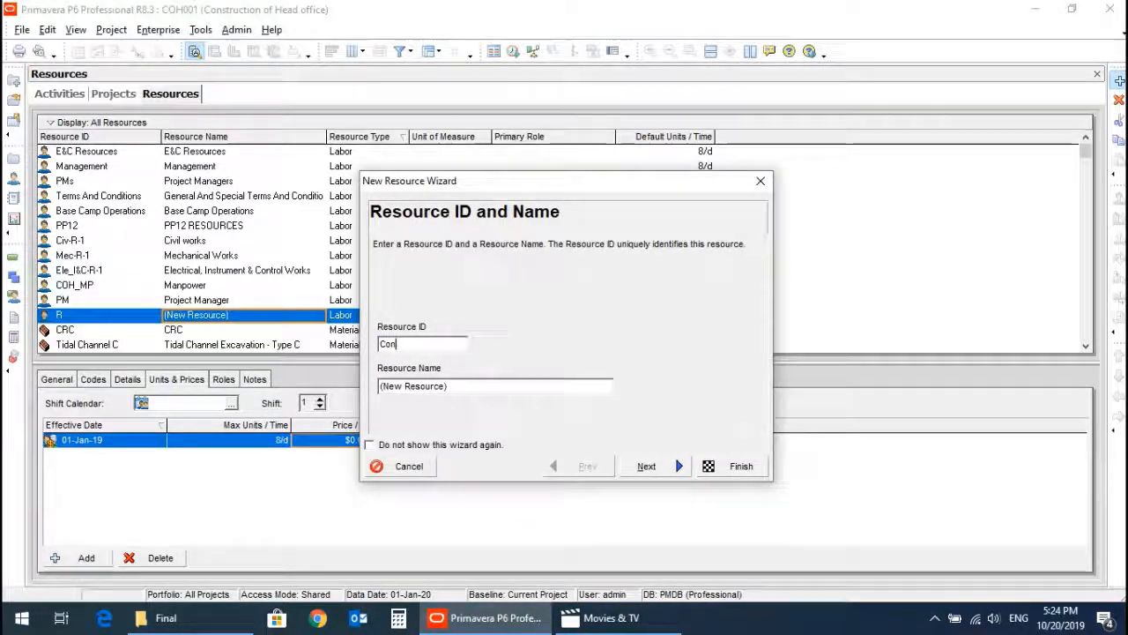
{"action": "key", "text": "Tab"}
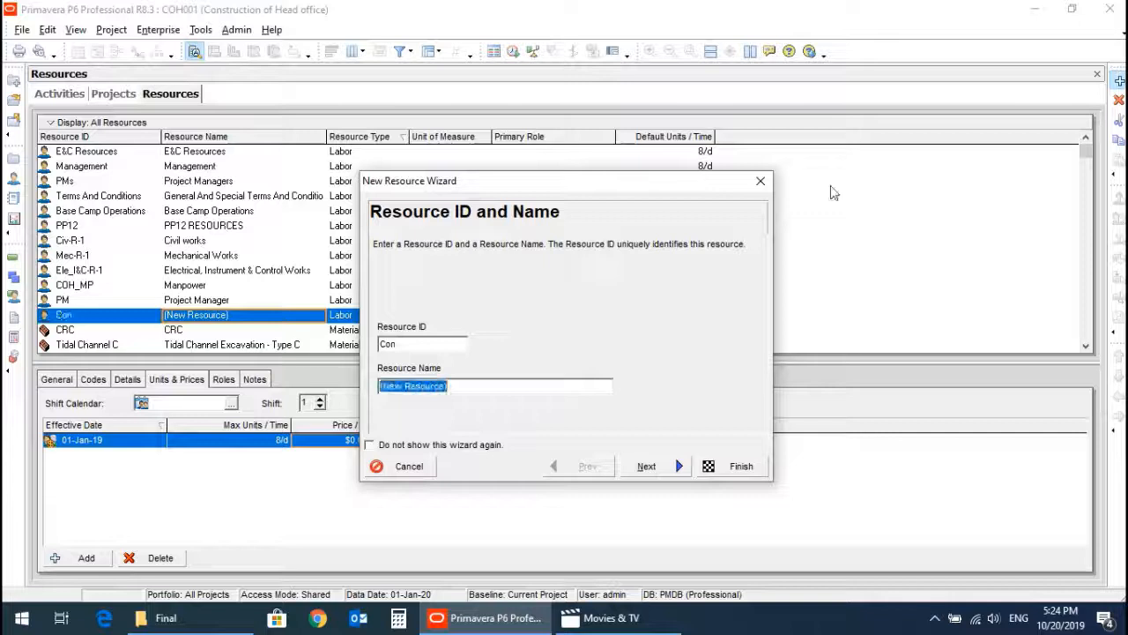
{"action": "type", "text": "Concrete"}
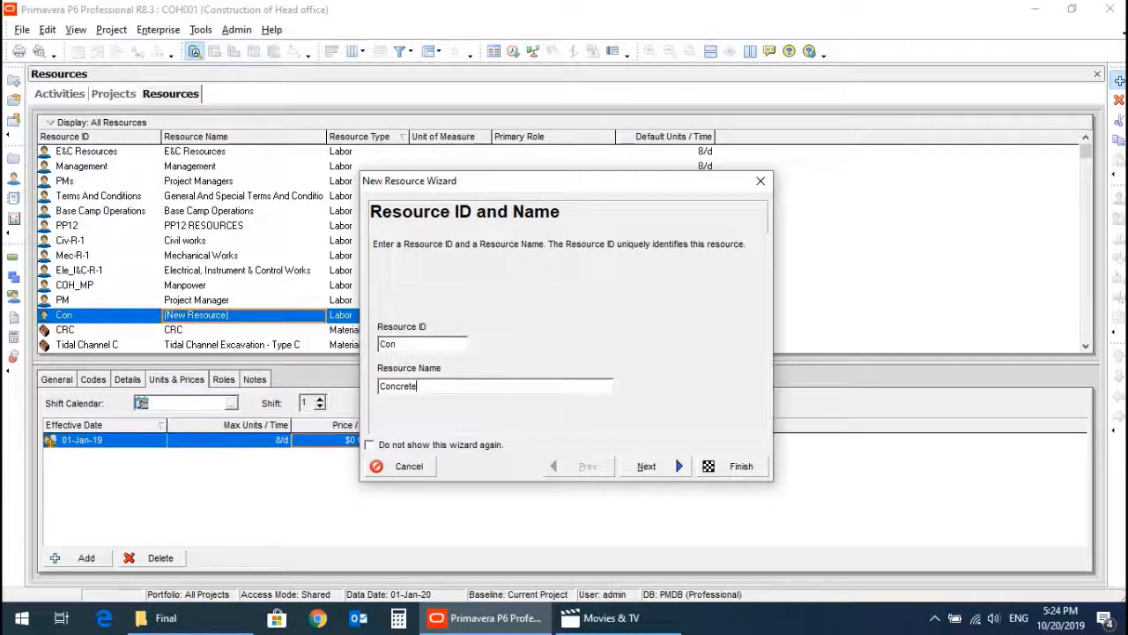
{"action": "left_click", "coordinate": [668, 468]}
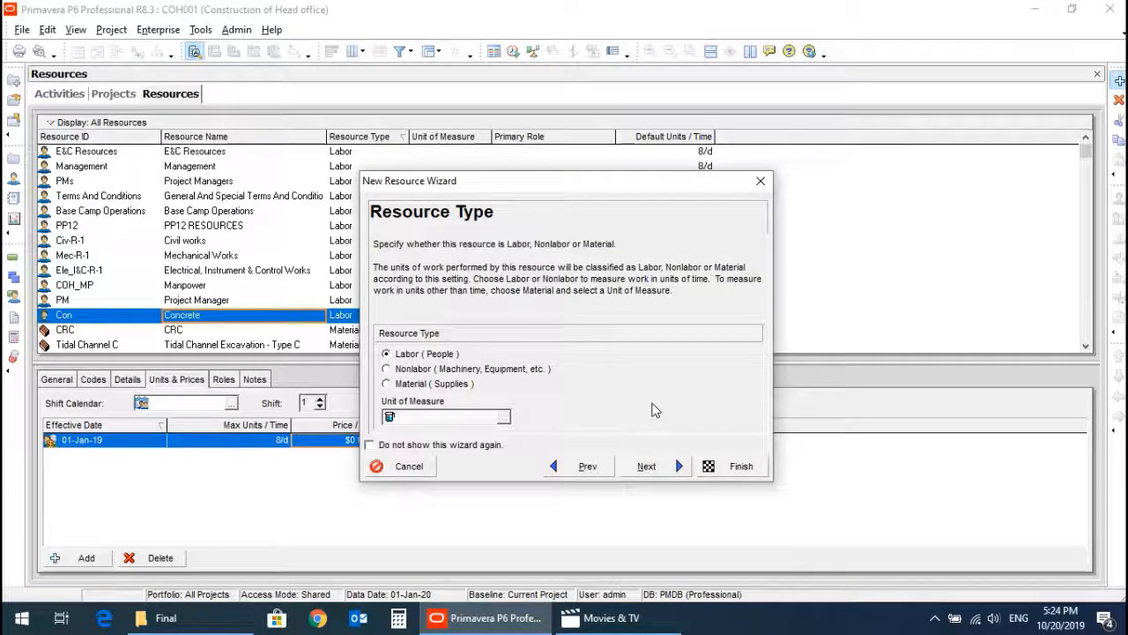
{"action": "left_click", "coordinate": [387, 385]}
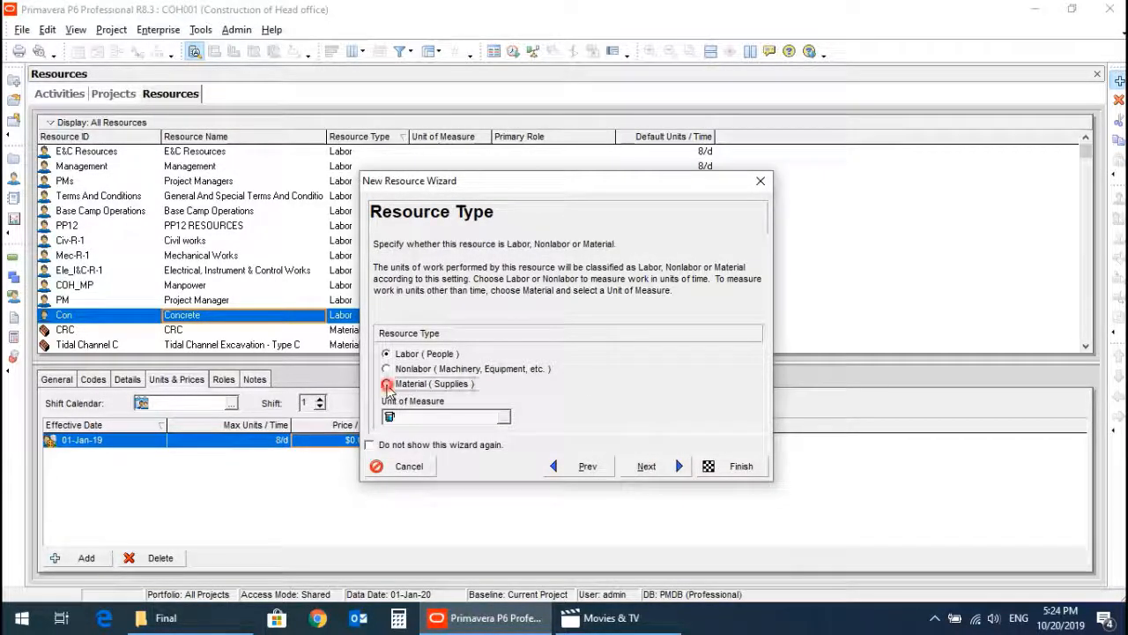
{"action": "left_click", "coordinate": [740, 469]}
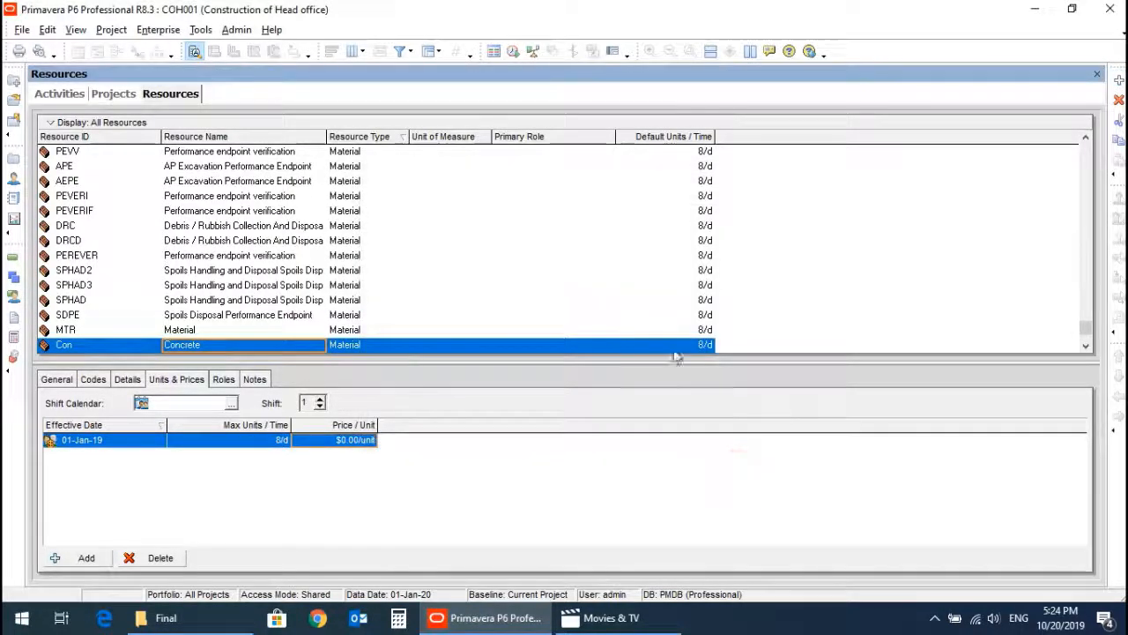
Add a nonlabor resource with the ID Exc and the name Excavator.
{"action": "left_click", "coordinate": [1120, 82]}
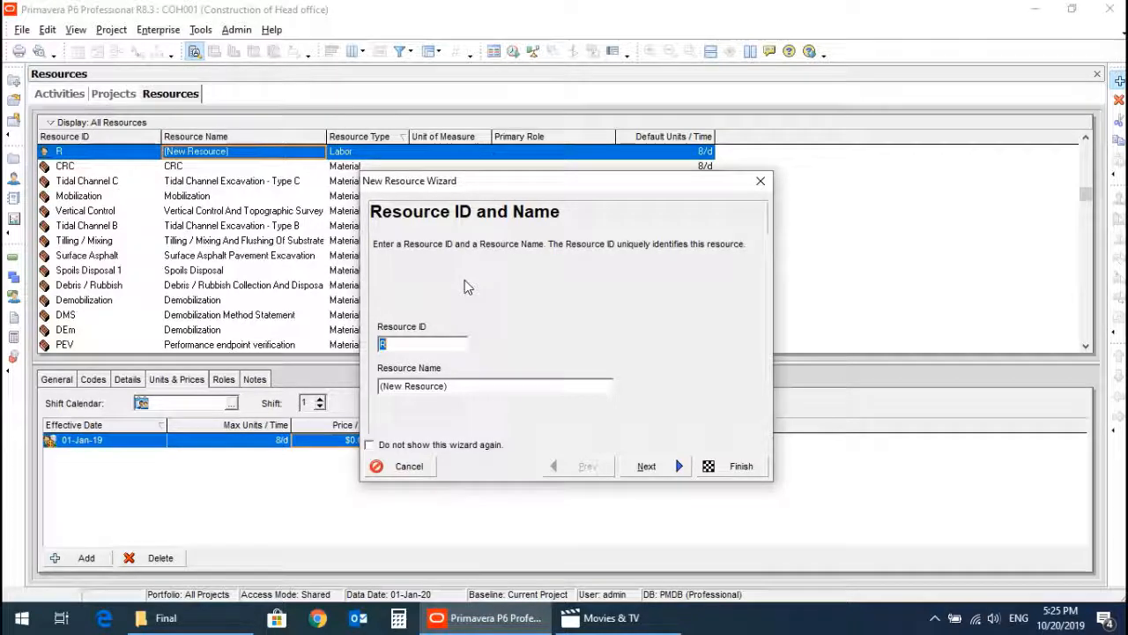
{"action": "type", "text": "Exc"}
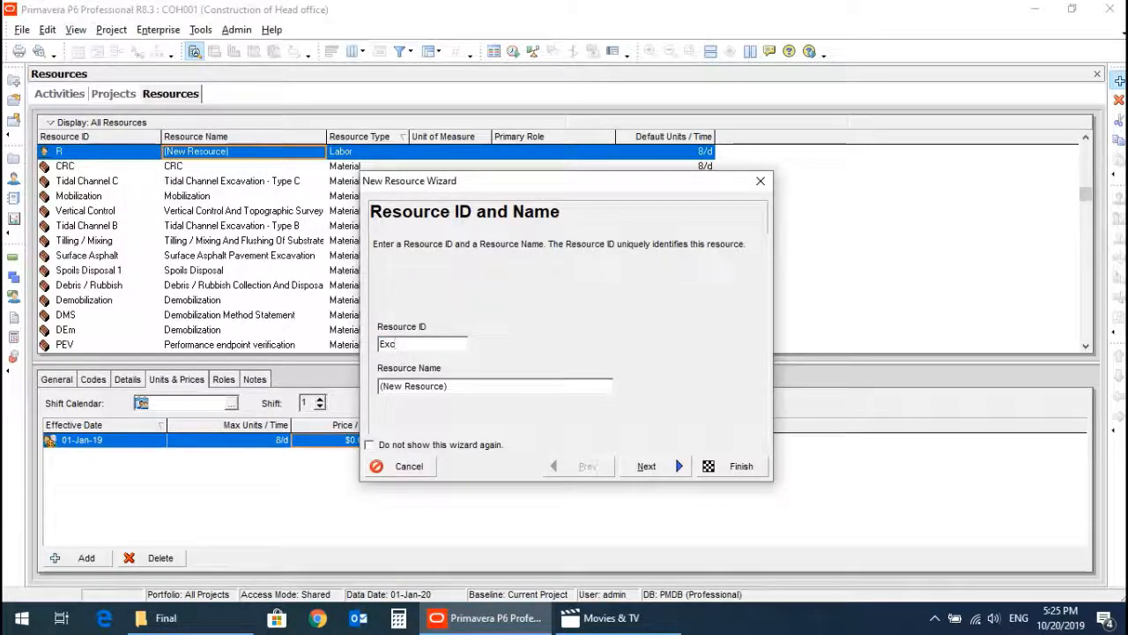
{"action": "key", "text": "Tab"}
{"action": "type", "text": "Ex"}
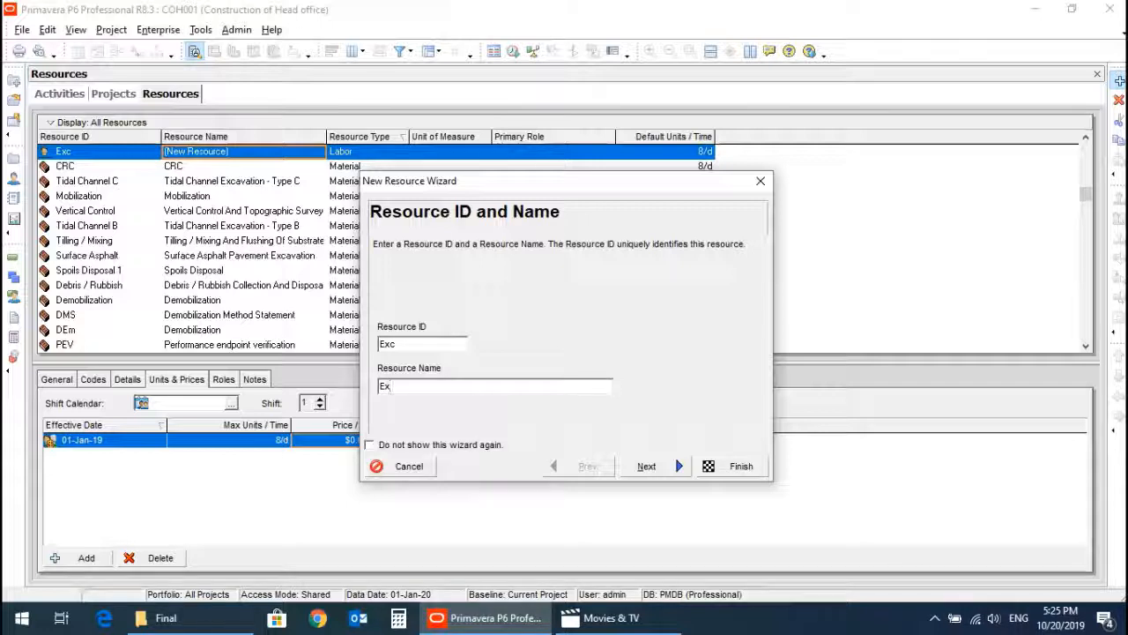
{"action": "type", "text": "cavator"}
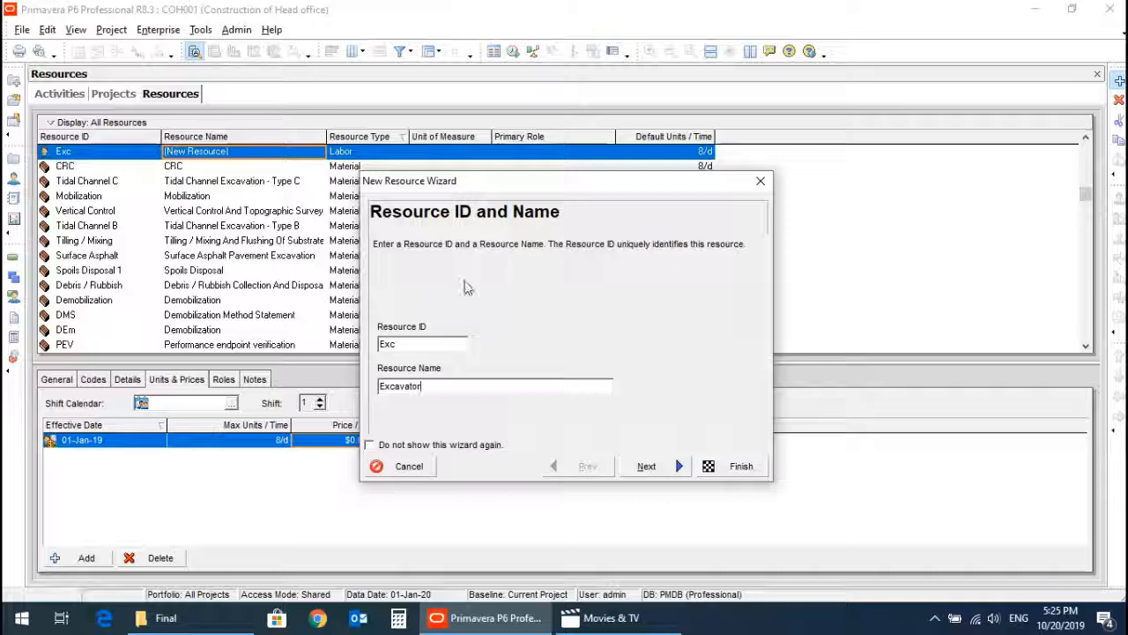
{"action": "left_click", "coordinate": [653, 466]}
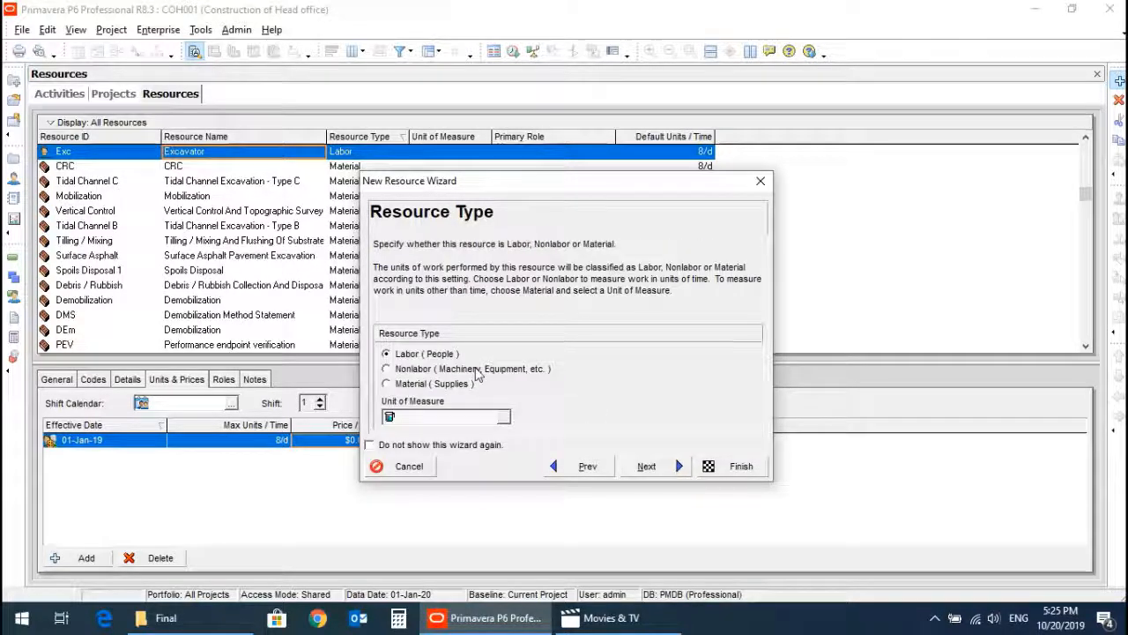
{"action": "left_click", "coordinate": [387, 370]}
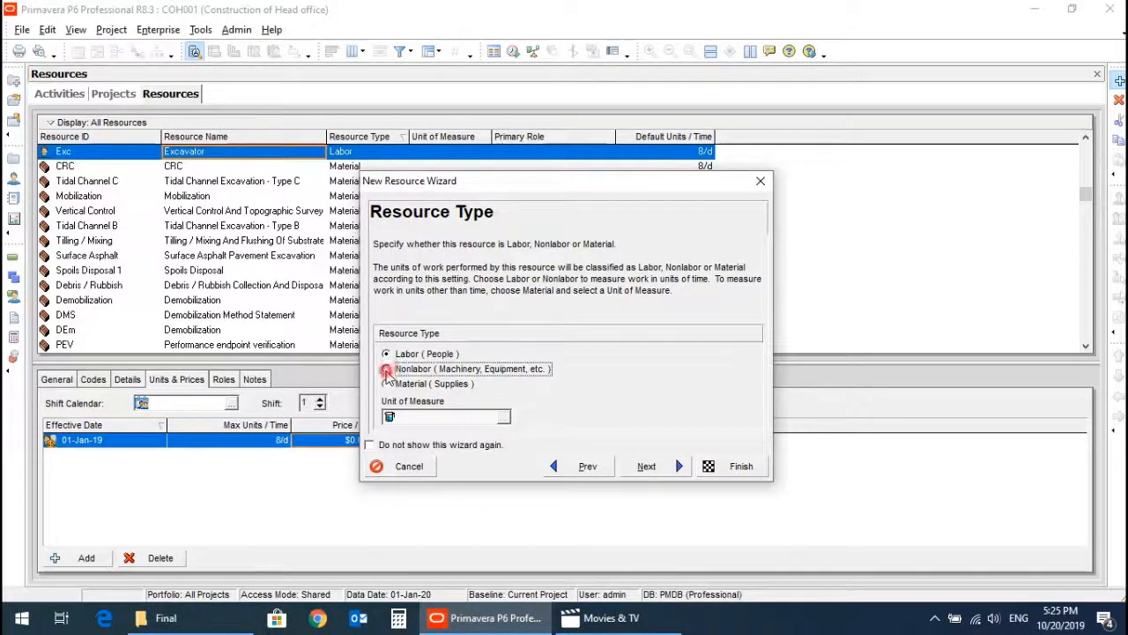
{"action": "left_click", "coordinate": [734, 469]}
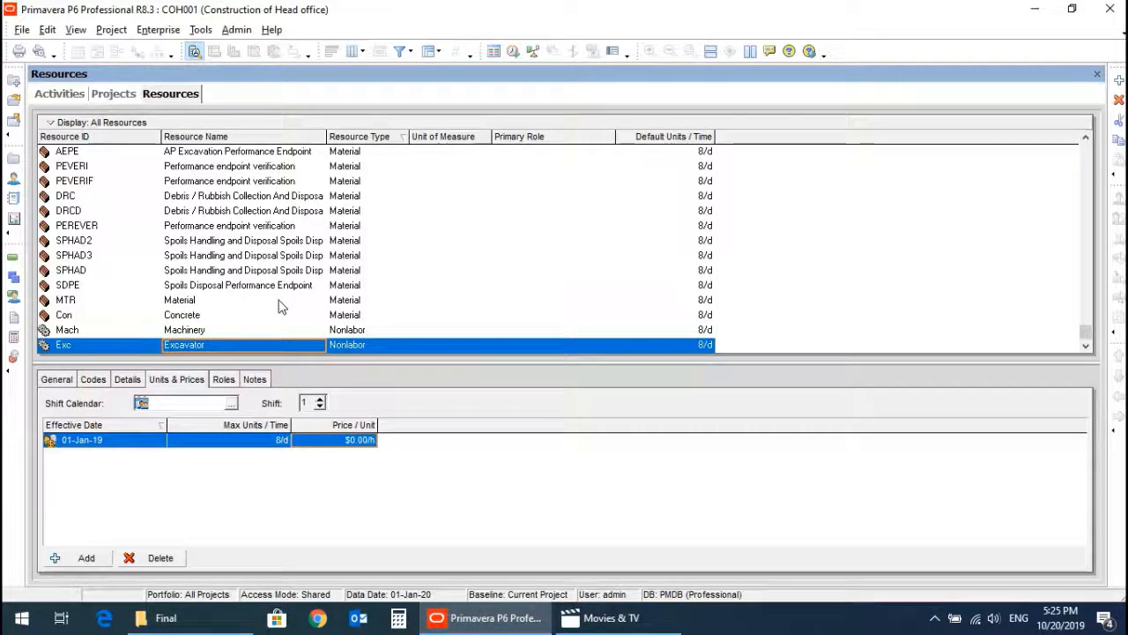
Review the Excavator's general information, maximum units per time and price per unit.
{"action": "left_click", "coordinate": [124, 381]}
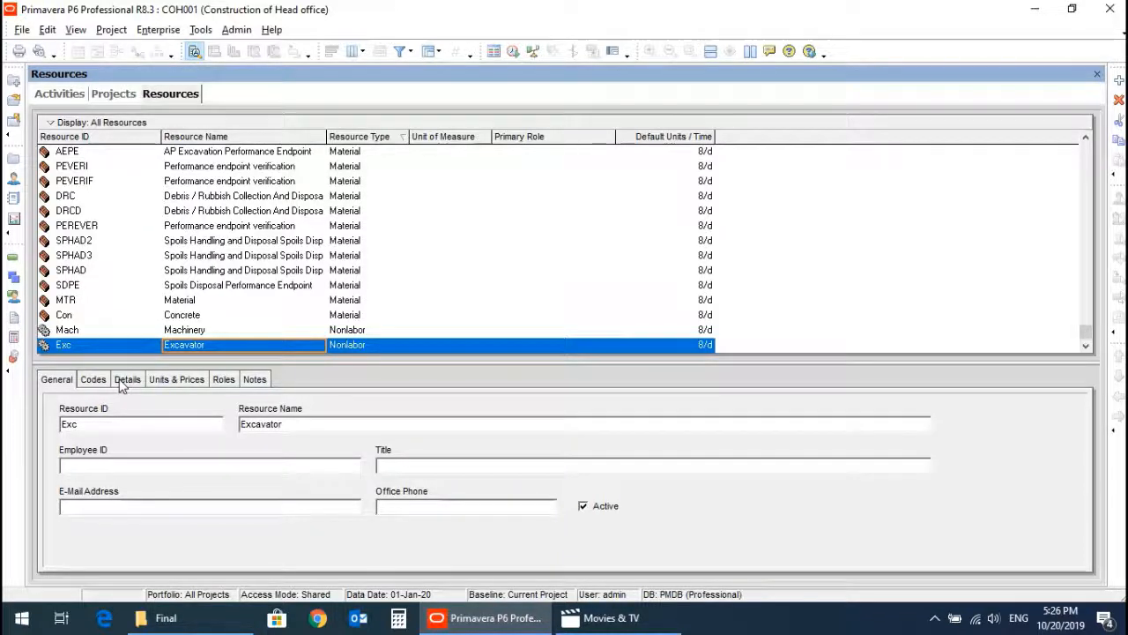
{"action": "left_click", "coordinate": [176, 384]}
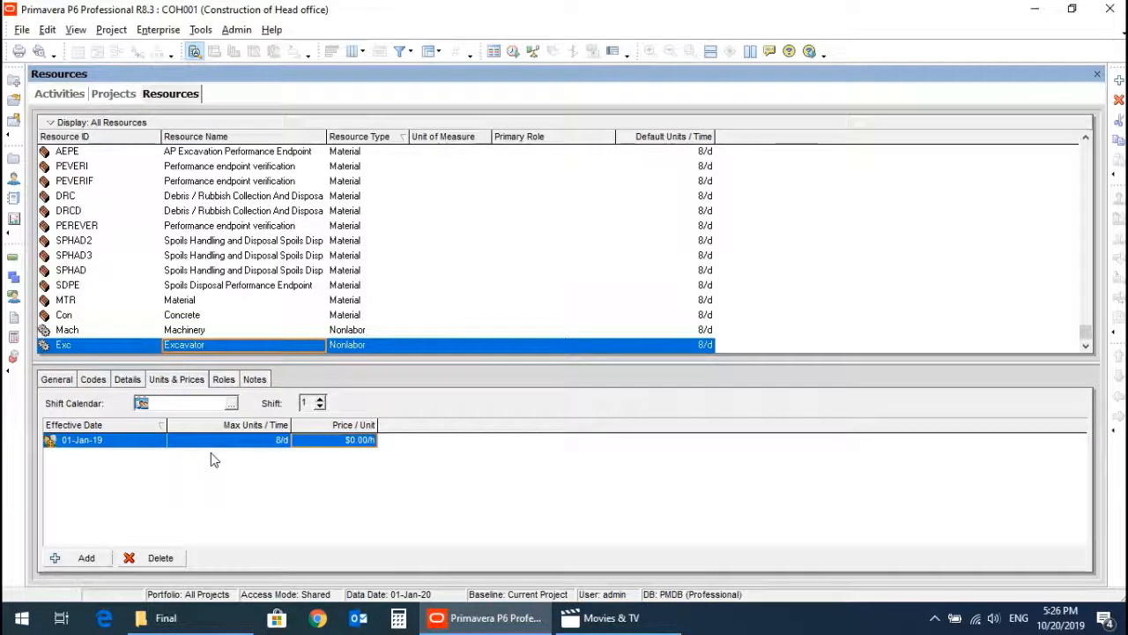
{"action": "left_click", "coordinate": [250, 445]}
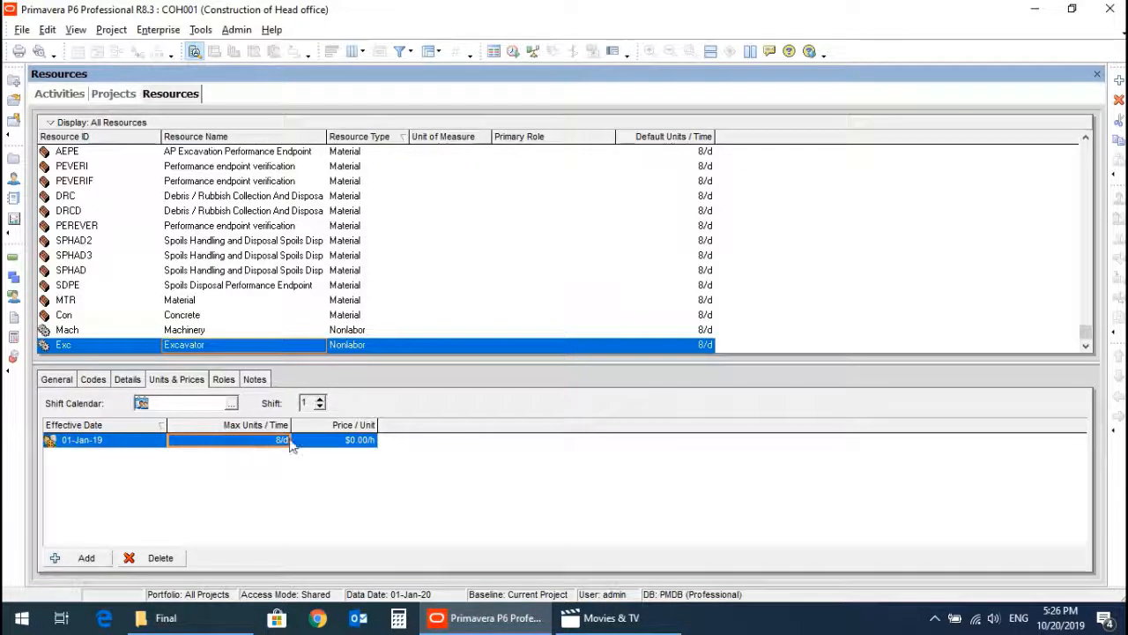
{"action": "left_click", "coordinate": [322, 445]}
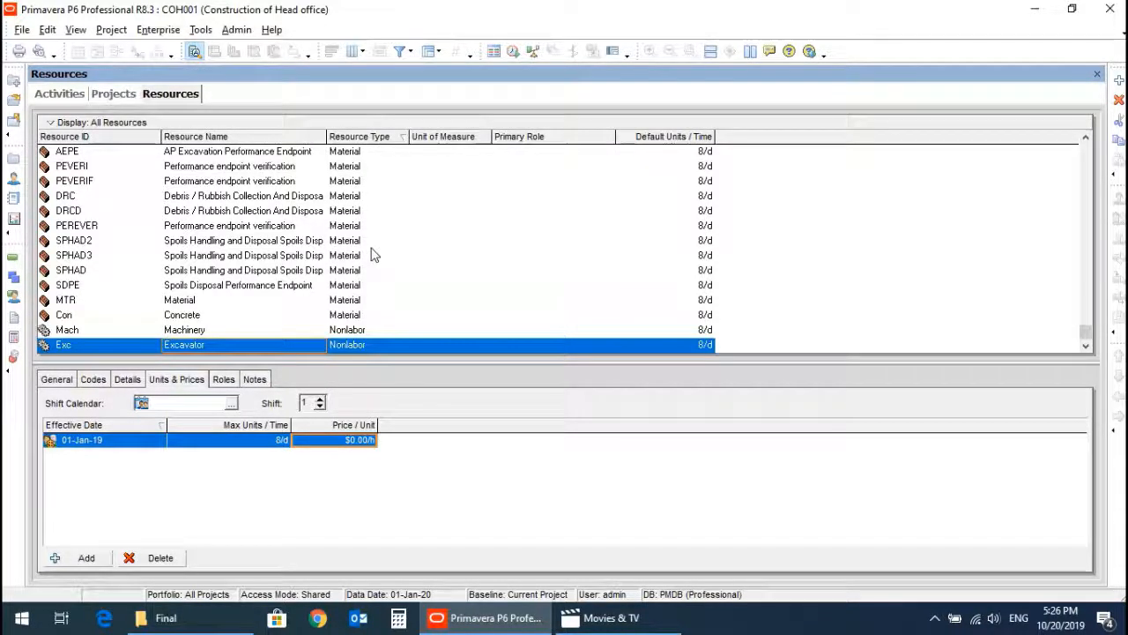
Add a new currency to the currency list with the ID SAR.
{"action": "left_click", "coordinate": [238, 30]}
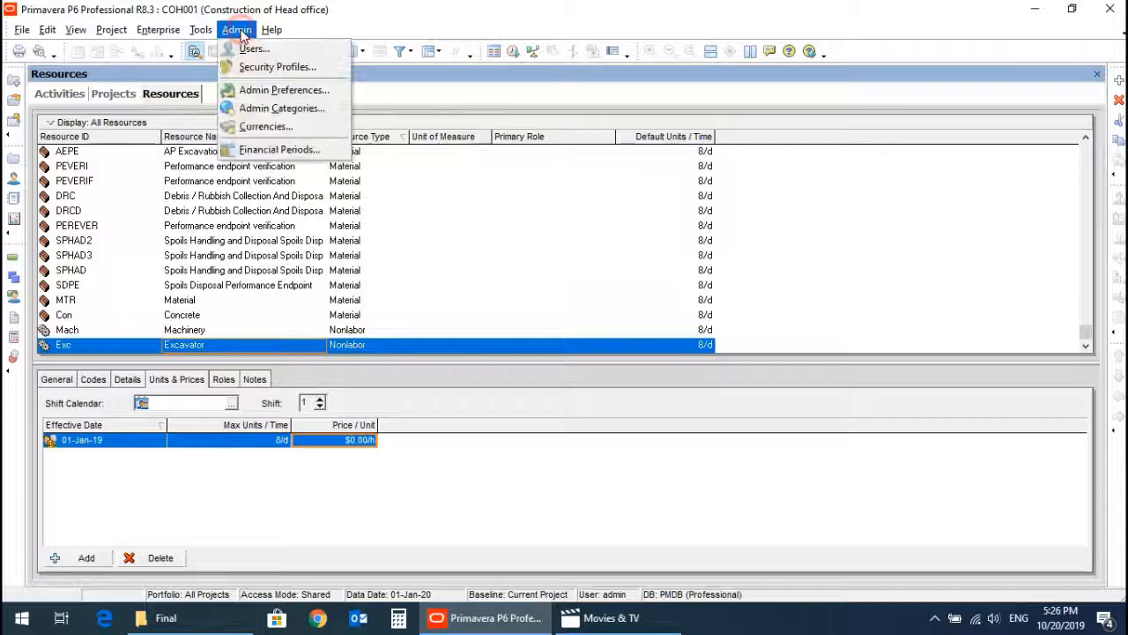
{"action": "left_click", "coordinate": [266, 127]}
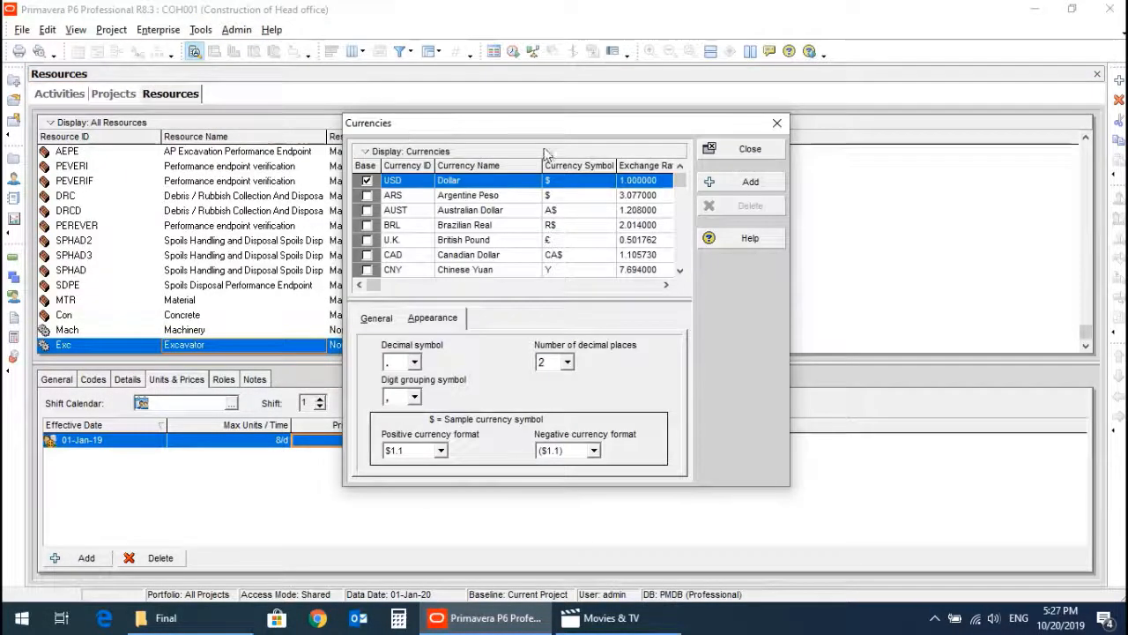
{"action": "left_click", "coordinate": [747, 182]}
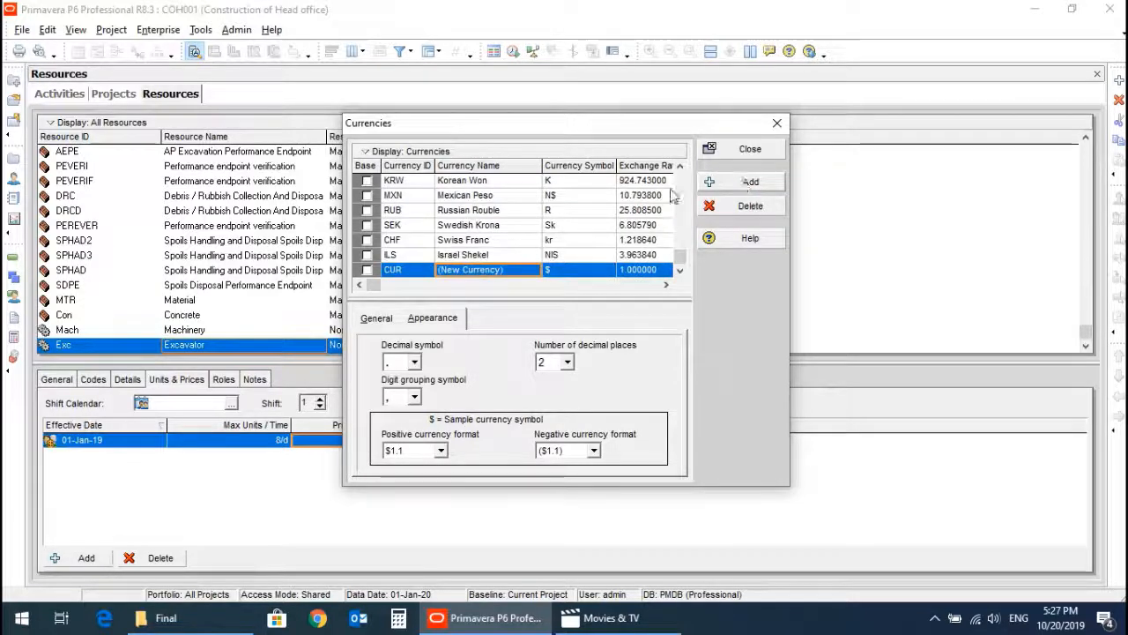
{"action": "left_click", "coordinate": [411, 274]}
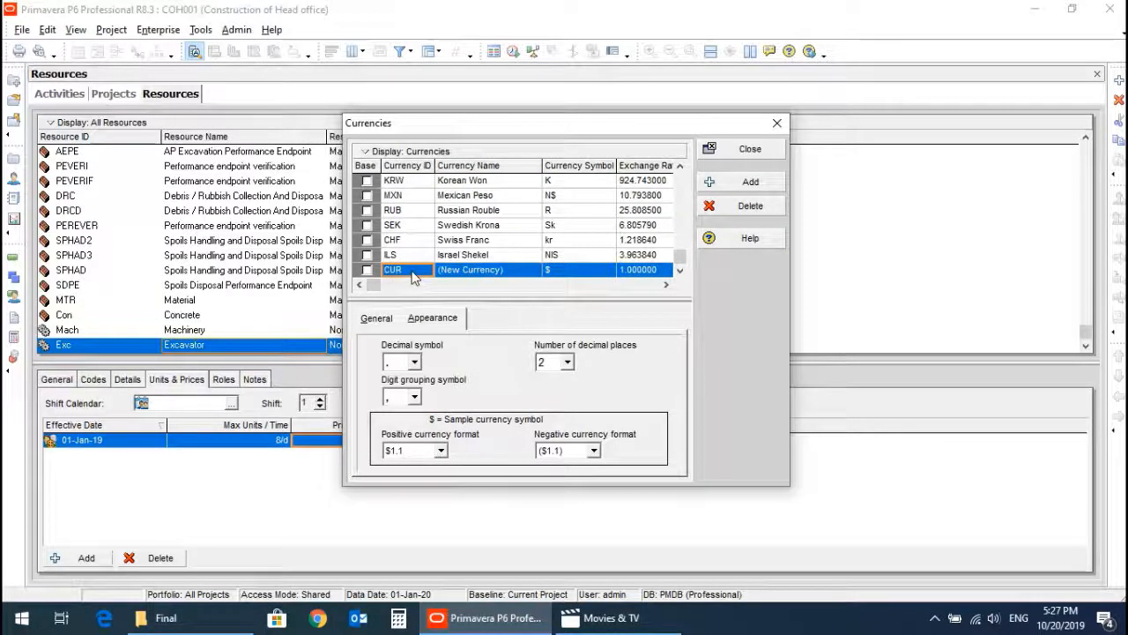
{"action": "left_click", "coordinate": [412, 271]}
{"action": "type", "text": "SAR"}
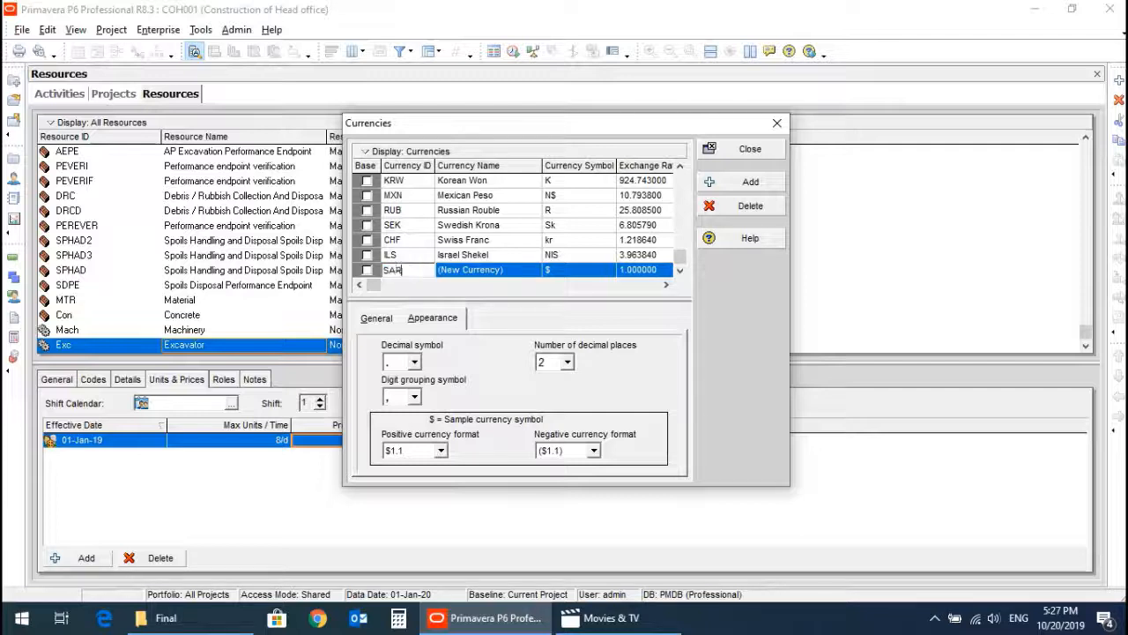
{"action": "key", "text": "Return"}
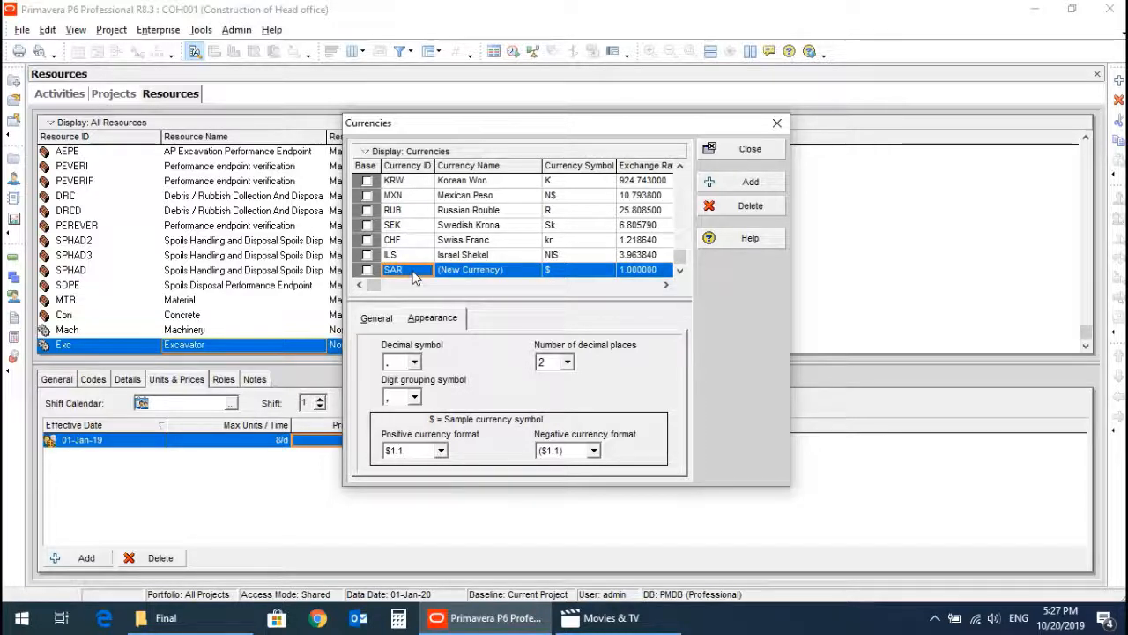
{"action": "key", "text": "Tab"}
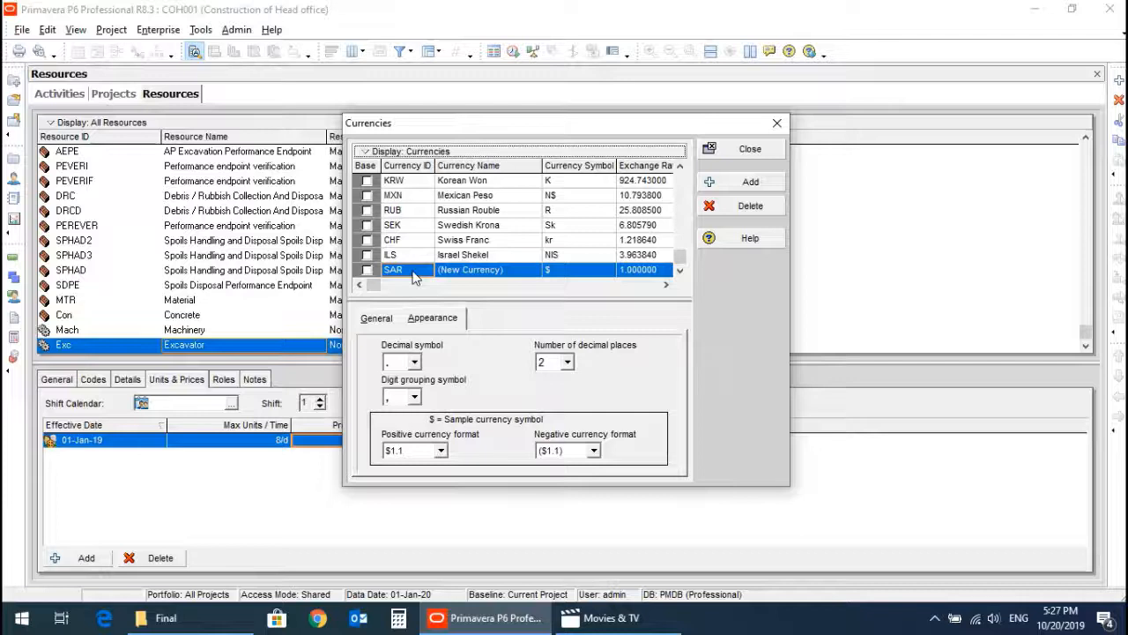
Name the SAR currency Saudi Riyals and set its currency symbol to SAR.
{"action": "left_click", "coordinate": [469, 276]}
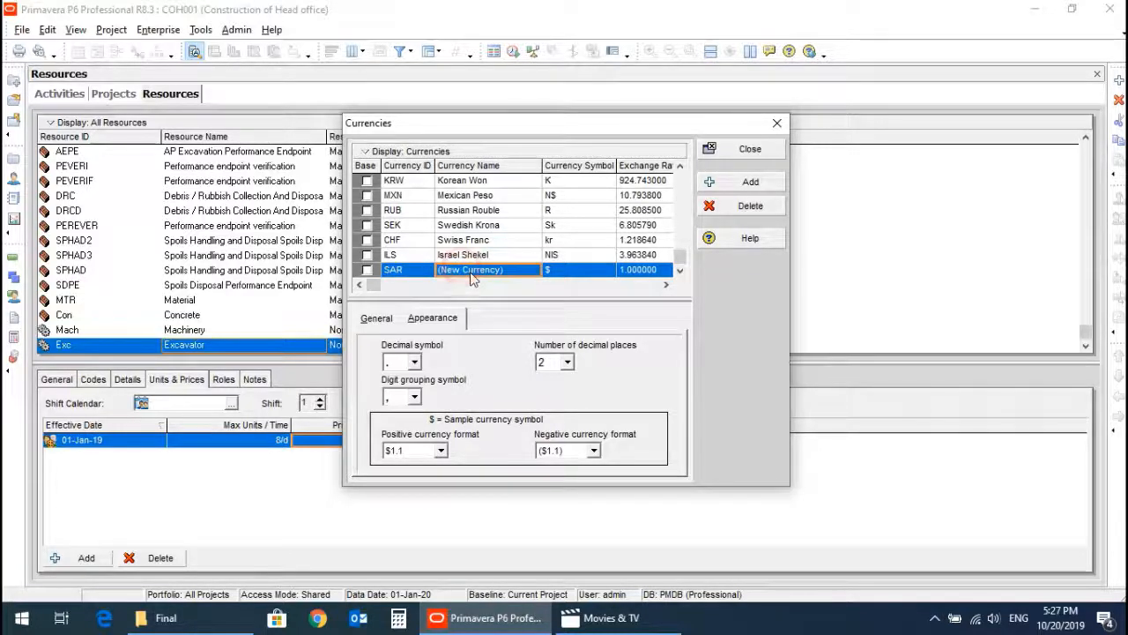
{"action": "type", "text": "Saud"}
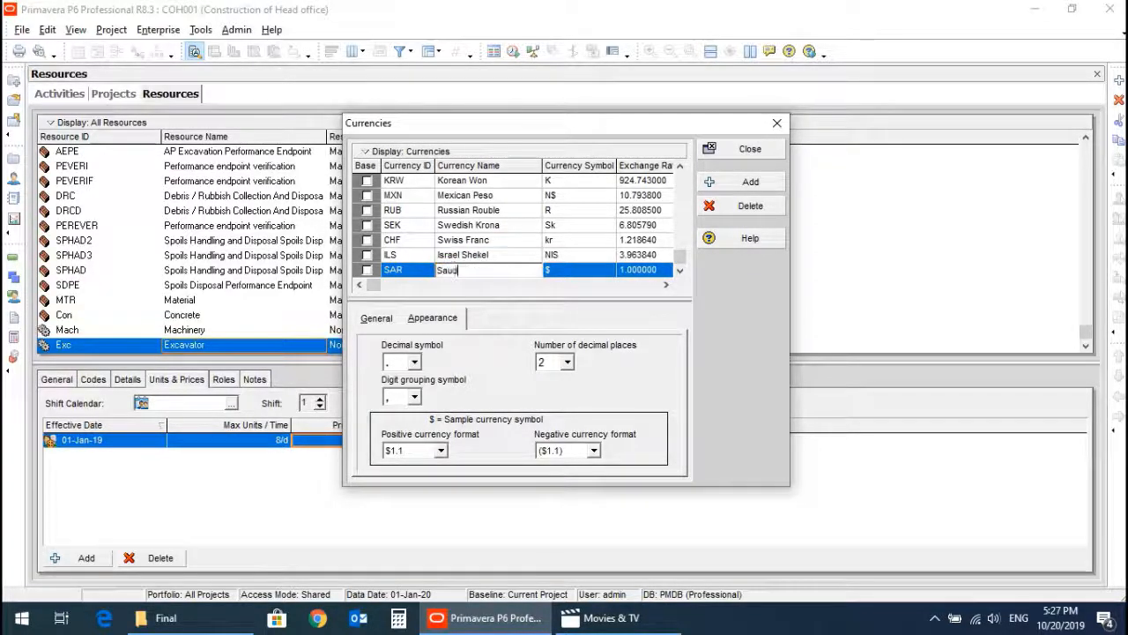
{"action": "type", "text": "i Riyals"}
{"action": "left_click", "coordinate": [572, 273]}
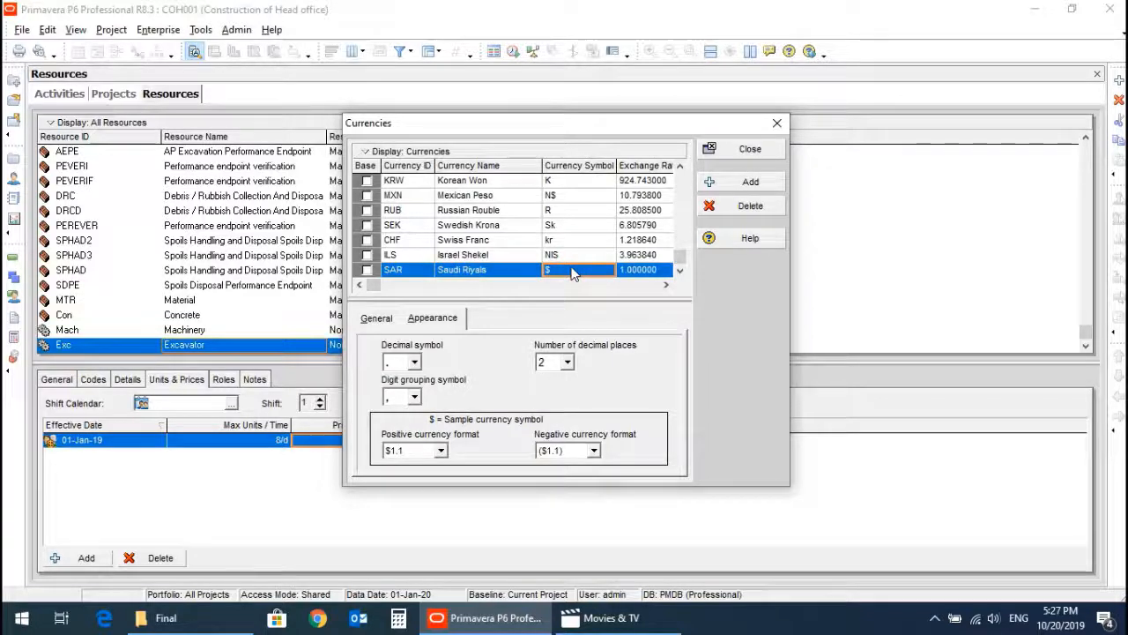
{"action": "type", "text": "SAR"}
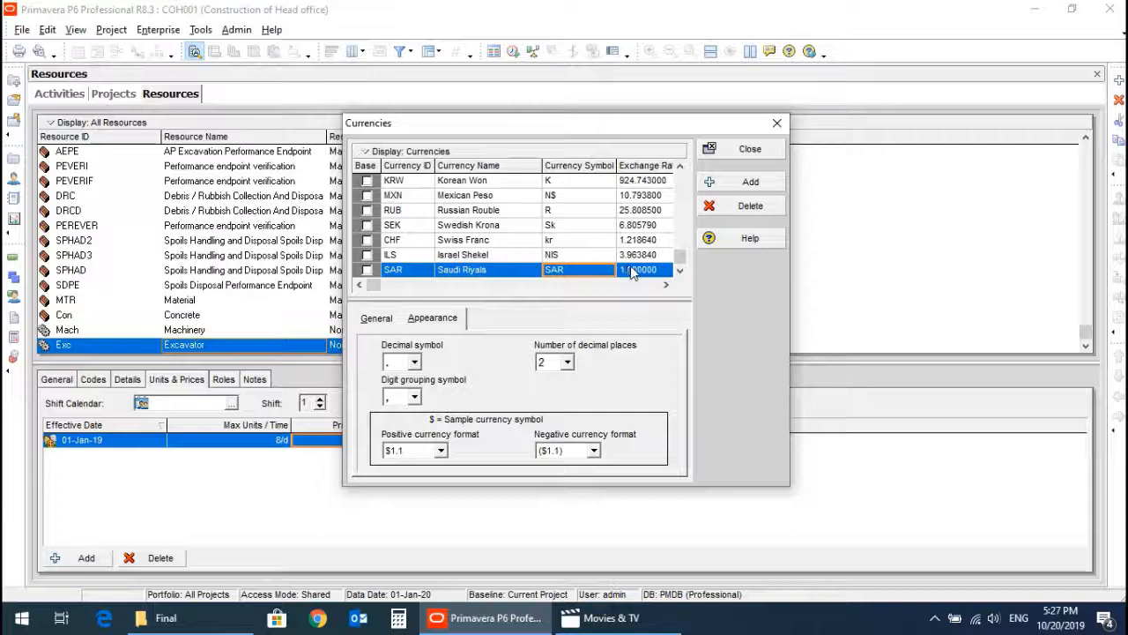
Set the Saudi Riyals exchange rate to 3.75 and close the currency list.
{"action": "left_click", "coordinate": [632, 271]}
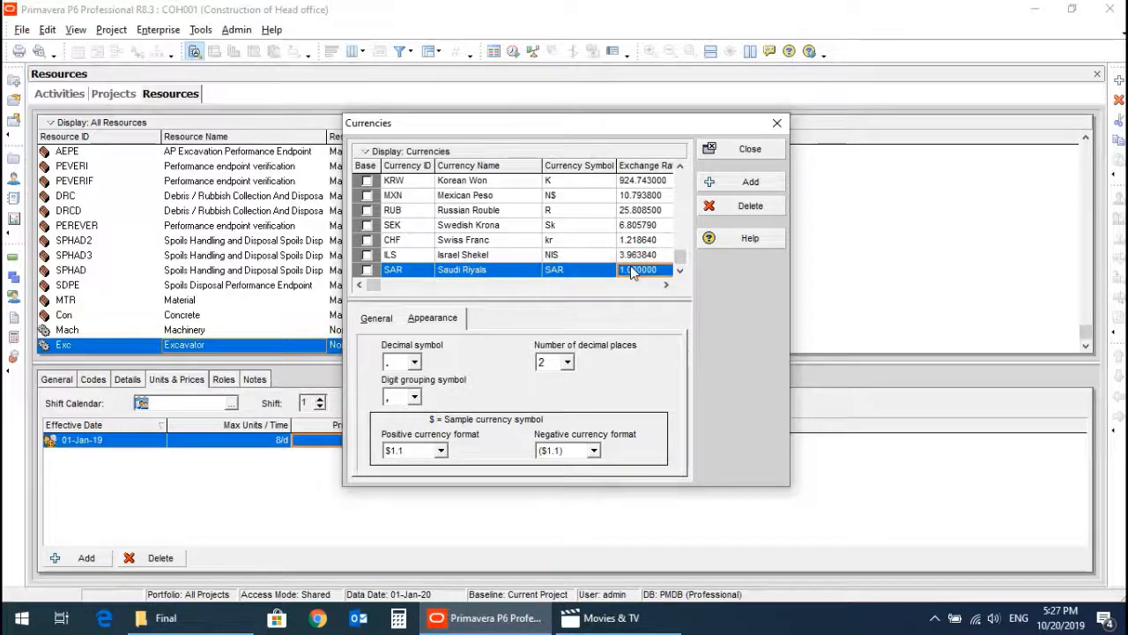
{"action": "type", "text": "3.7"}
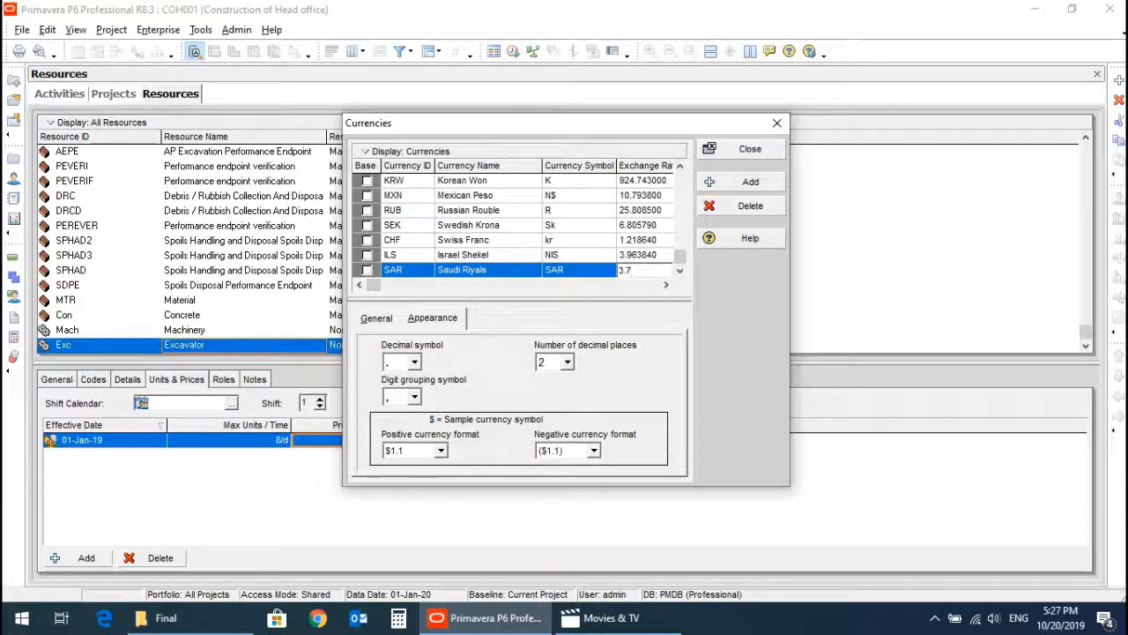
{"action": "type", "text": "5"}
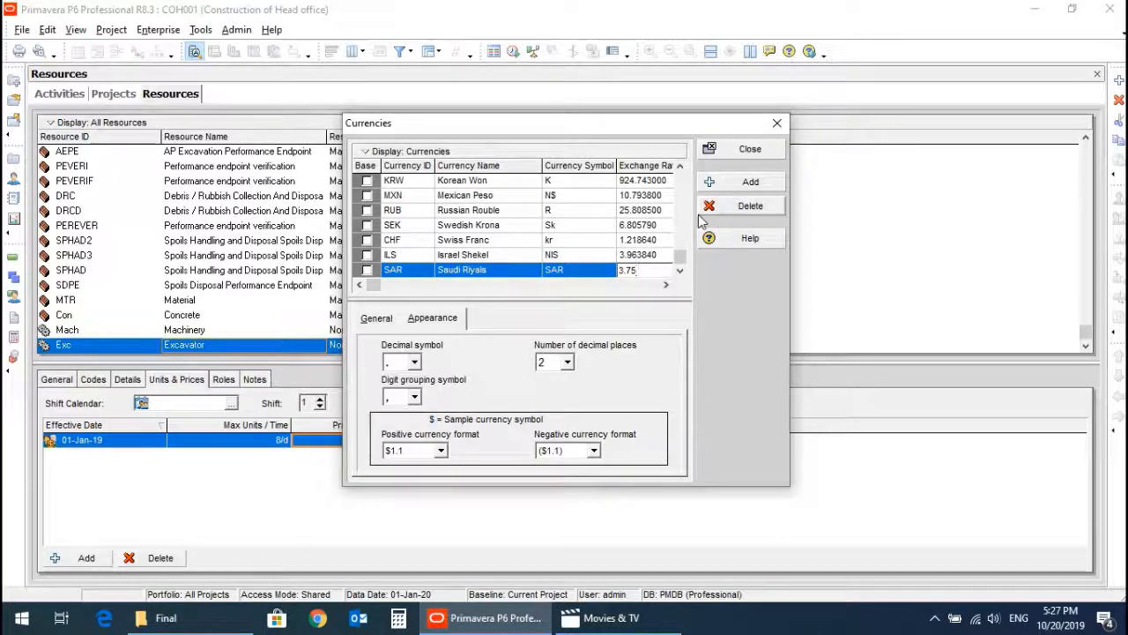
{"action": "key", "text": "Return"}
{"action": "left_click", "coordinate": [743, 151]}
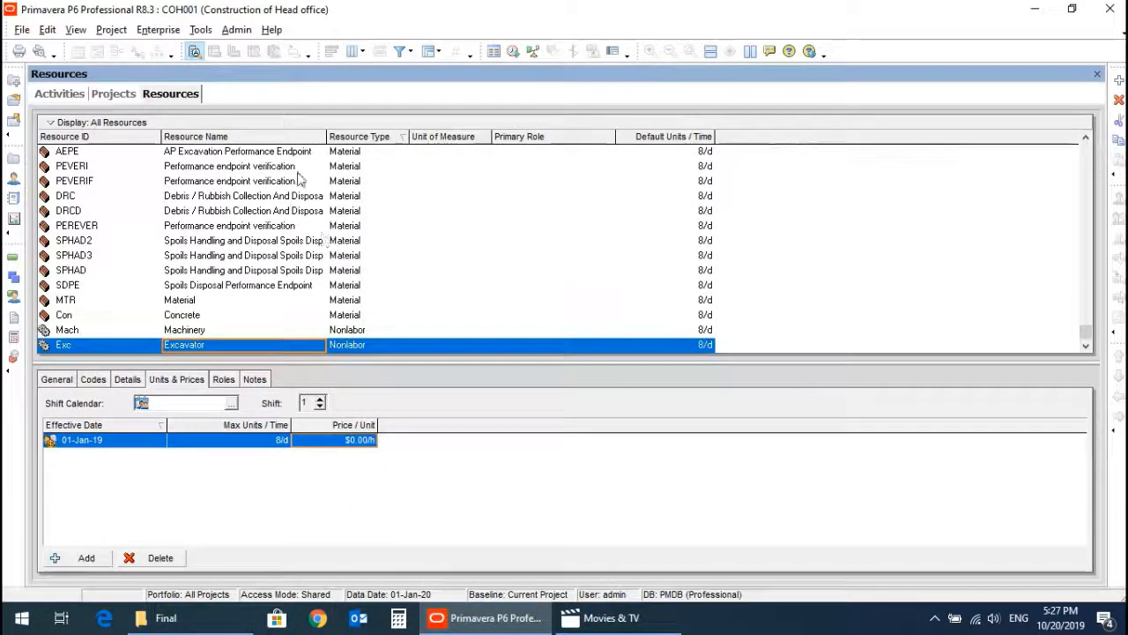
Set the user preference for viewing monetary values to the Saudi Riyals currency.
{"action": "left_click", "coordinate": [49, 32]}
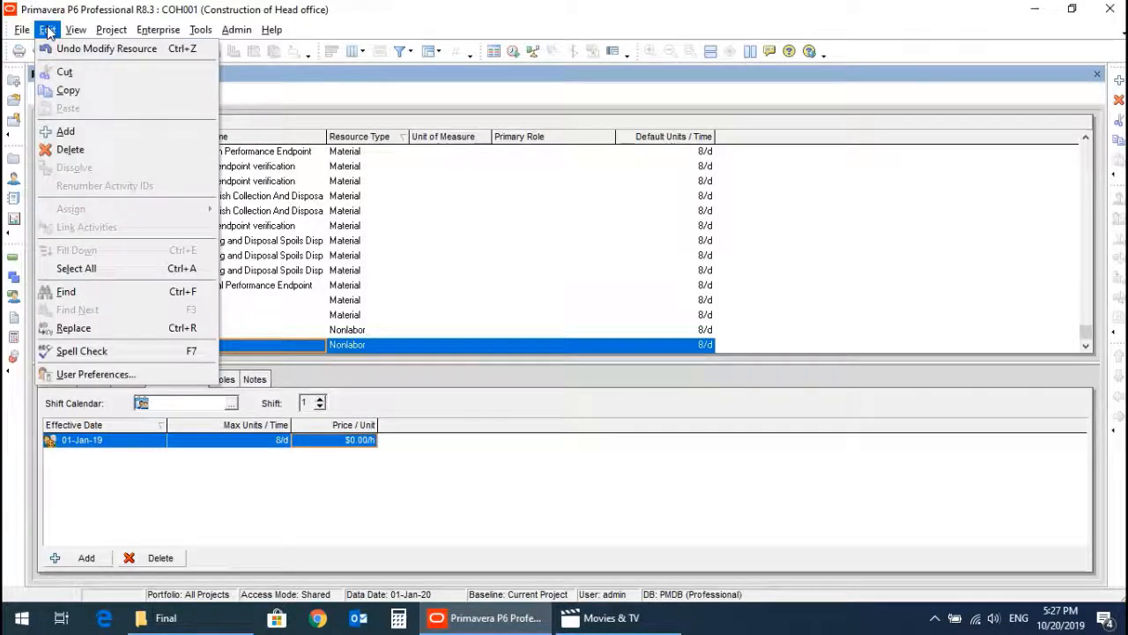
{"action": "left_click", "coordinate": [85, 378]}
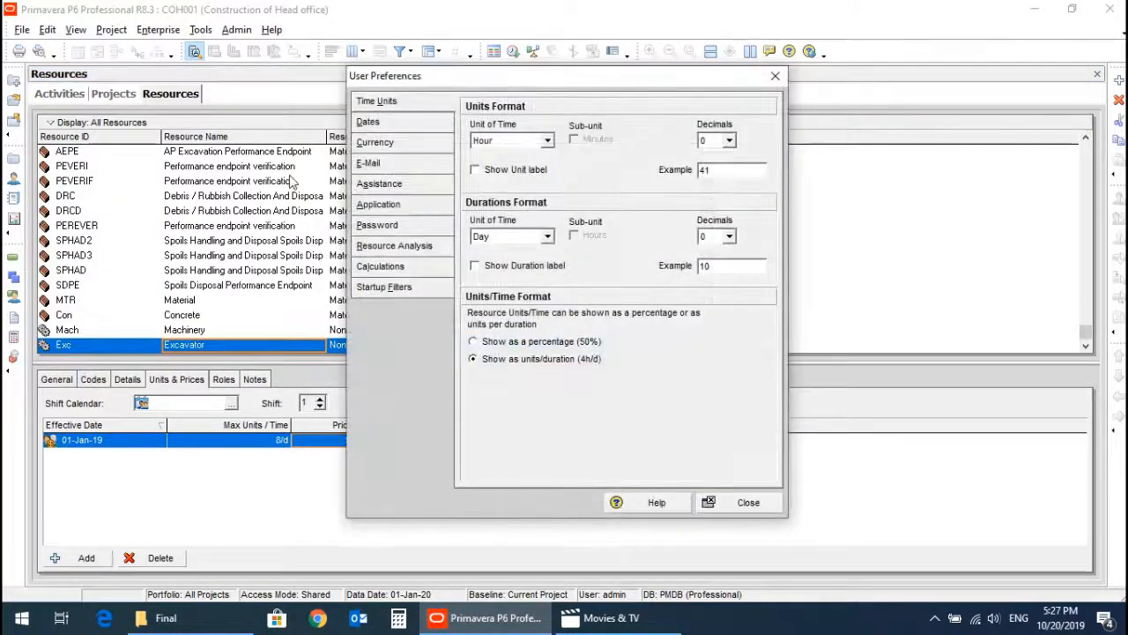
{"action": "left_click", "coordinate": [377, 145]}
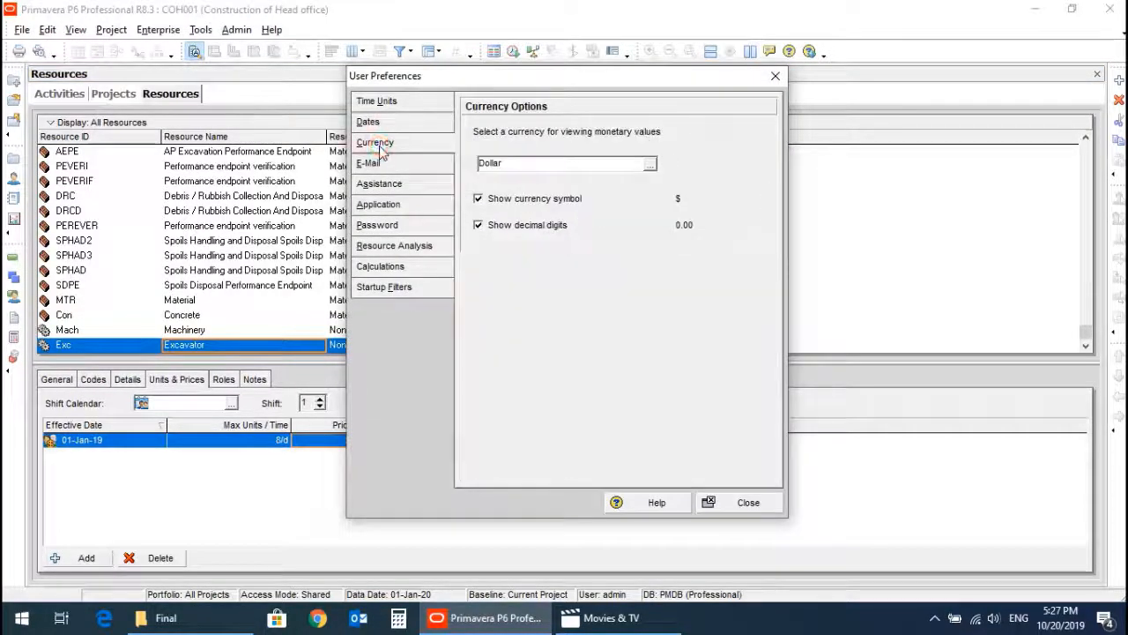
{"action": "left_click", "coordinate": [649, 164]}
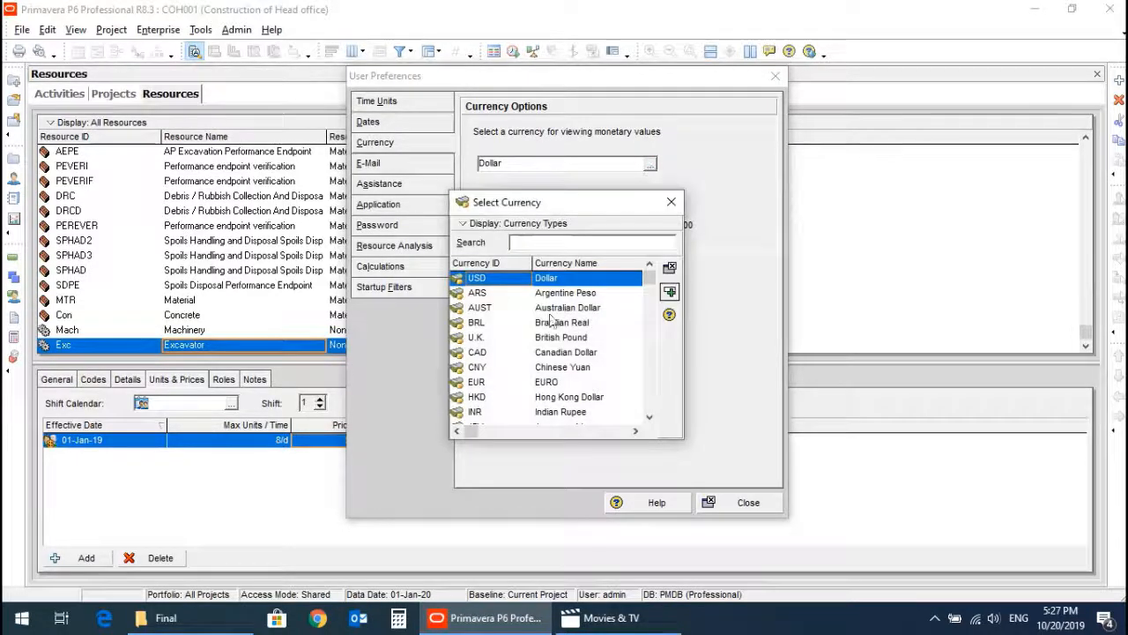
{"action": "left_click", "coordinate": [544, 368]}
{"action": "scroll", "coordinate": [557, 377], "scroll_direction": "down", "scroll_amount": 2}
{"action": "scroll", "coordinate": [557, 378], "scroll_direction": "down", "scroll_amount": 1}
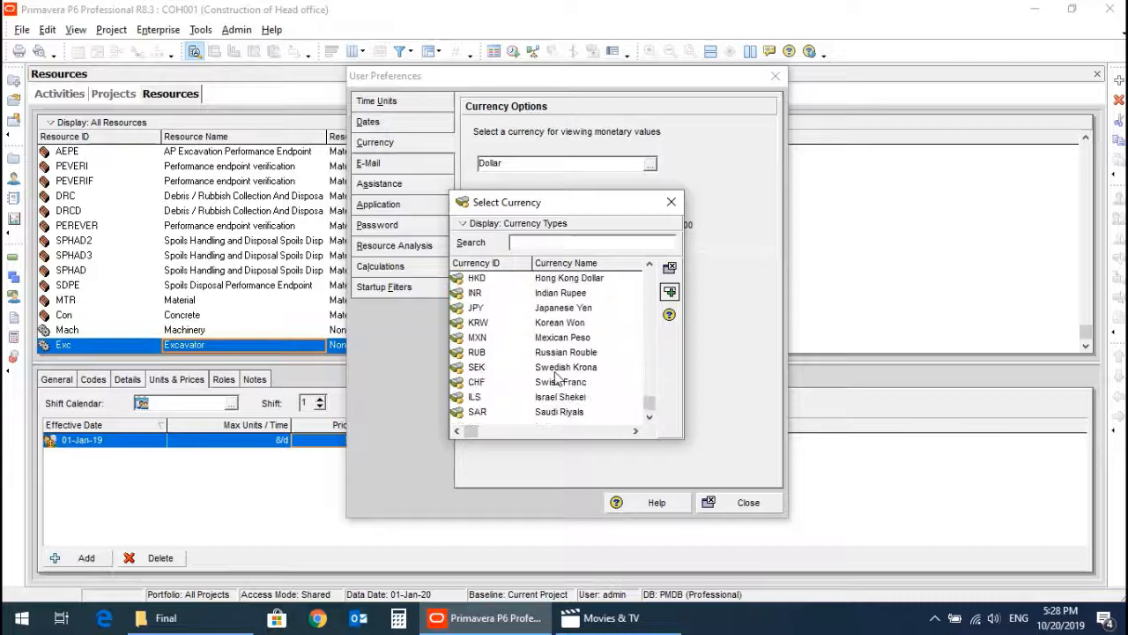
{"action": "left_click", "coordinate": [543, 416]}
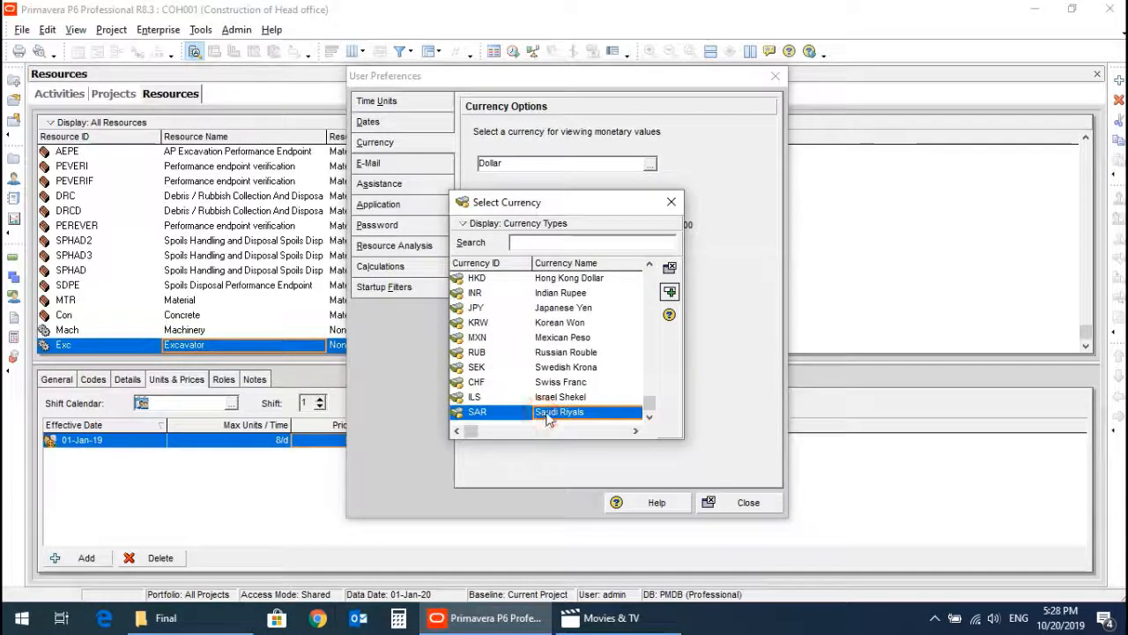
{"action": "double_click", "coordinate": [544, 414]}
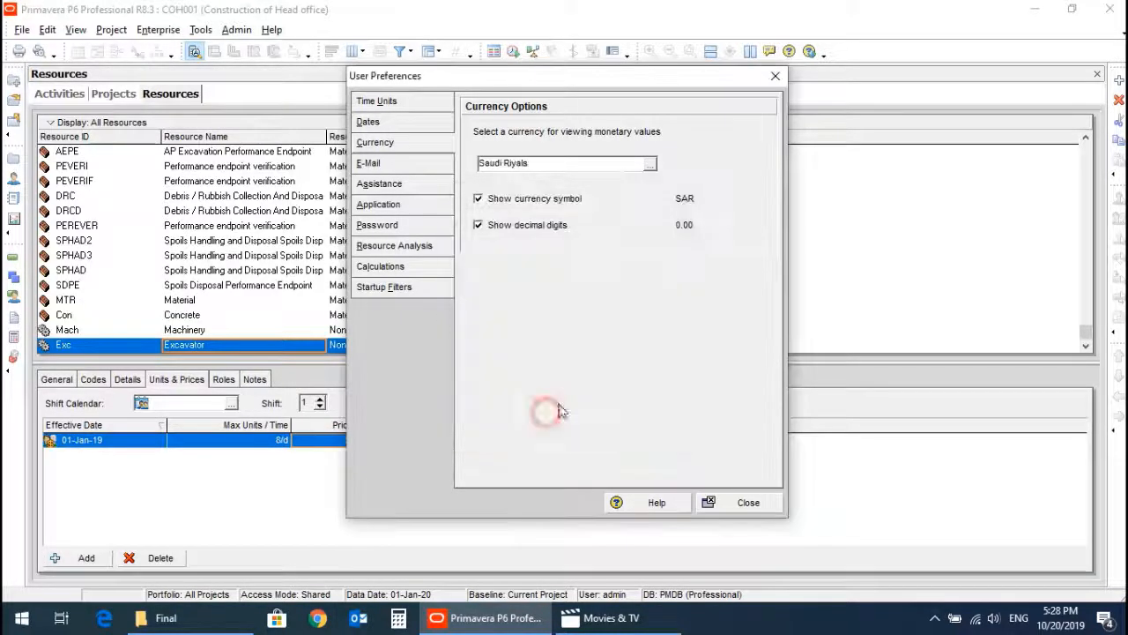
{"action": "left_click", "coordinate": [728, 502]}
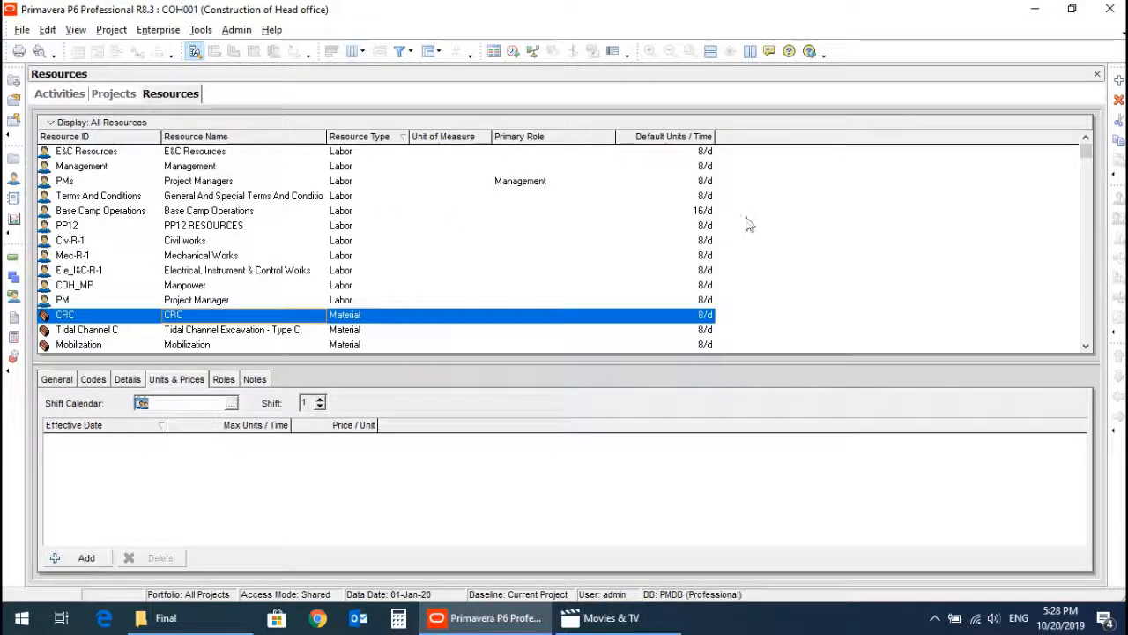
Set the Excavator resource's price per unit to SAR 100 per hour.
{"action": "scroll", "coordinate": [928, 221], "scroll_direction": "down", "scroll_amount": 10}
{"action": "left_click", "coordinate": [194, 345]}
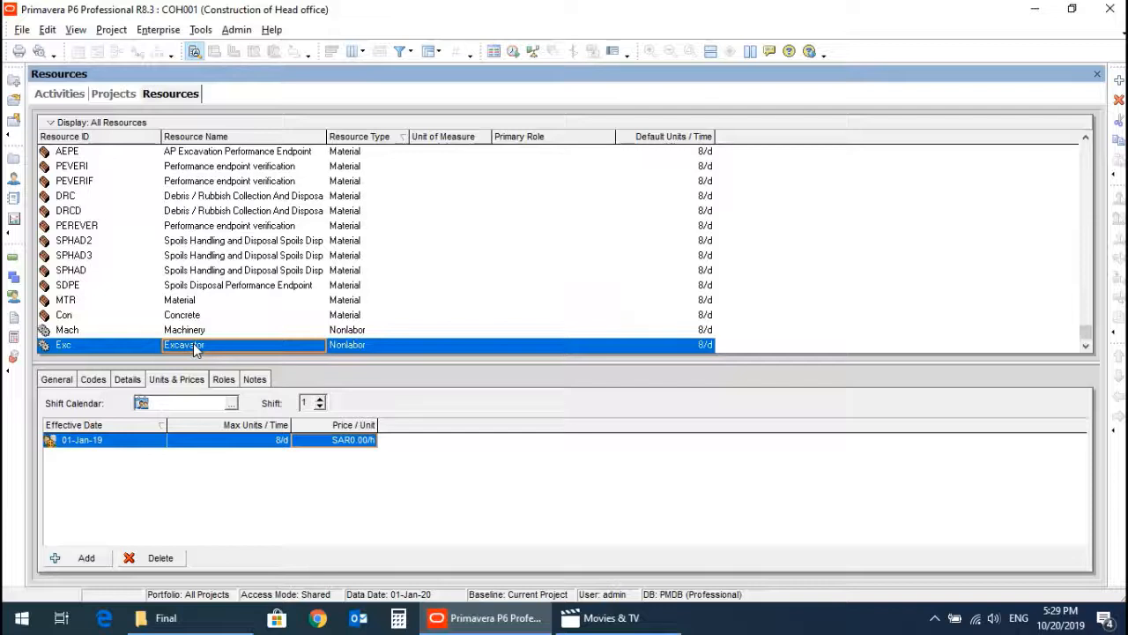
{"action": "left_click", "coordinate": [322, 445]}
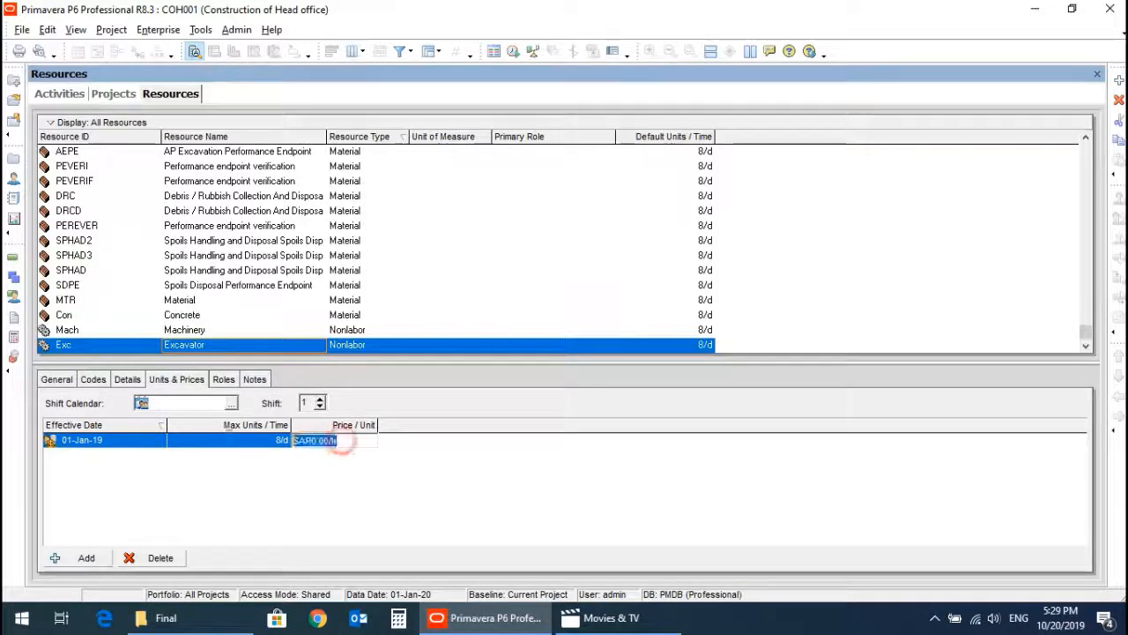
{"action": "type", "text": "100"}
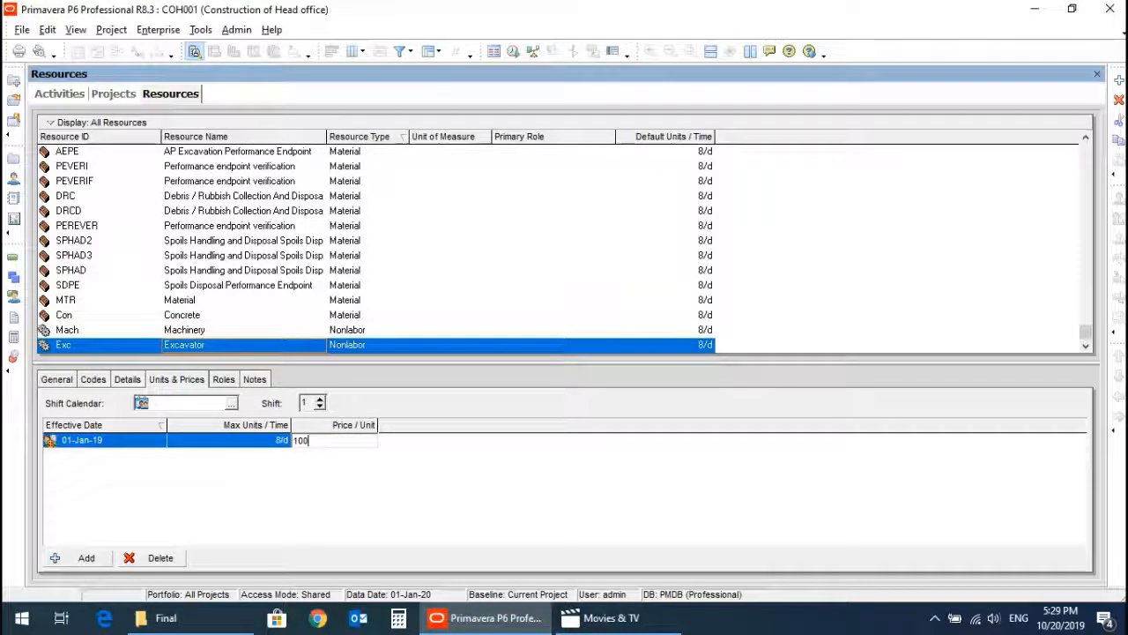
{"action": "key", "text": "Return"}
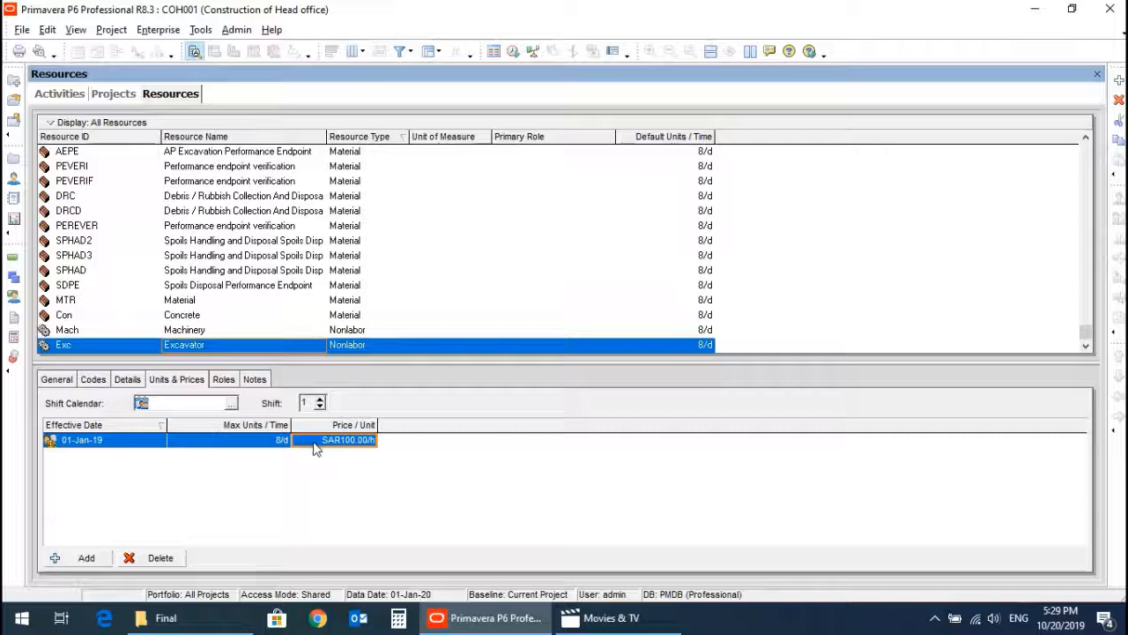
Set the Concrete resource's price per unit to SAR 200 per unit.
{"action": "left_click", "coordinate": [194, 317]}
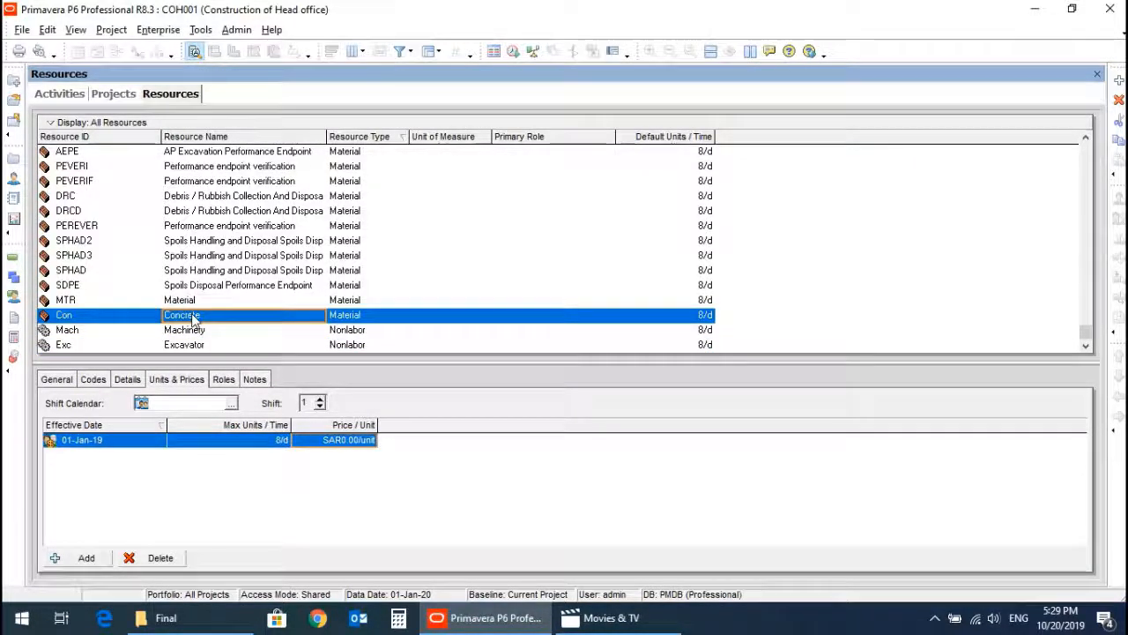
{"action": "left_click", "coordinate": [313, 440]}
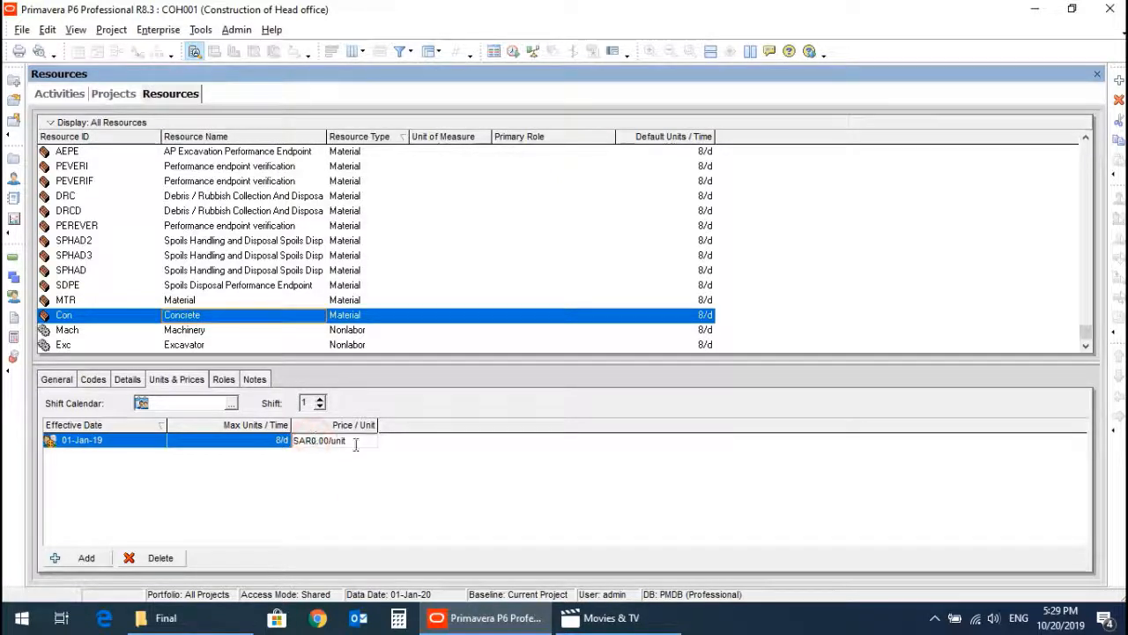
{"action": "double_click", "coordinate": [356, 444]}
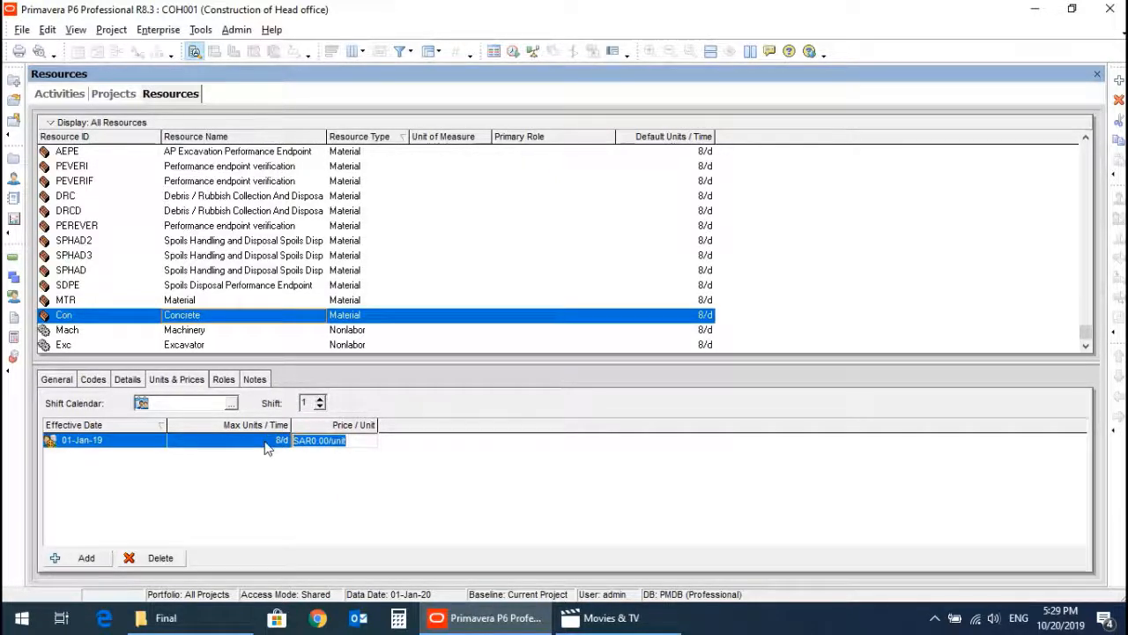
{"action": "type", "text": "2"}
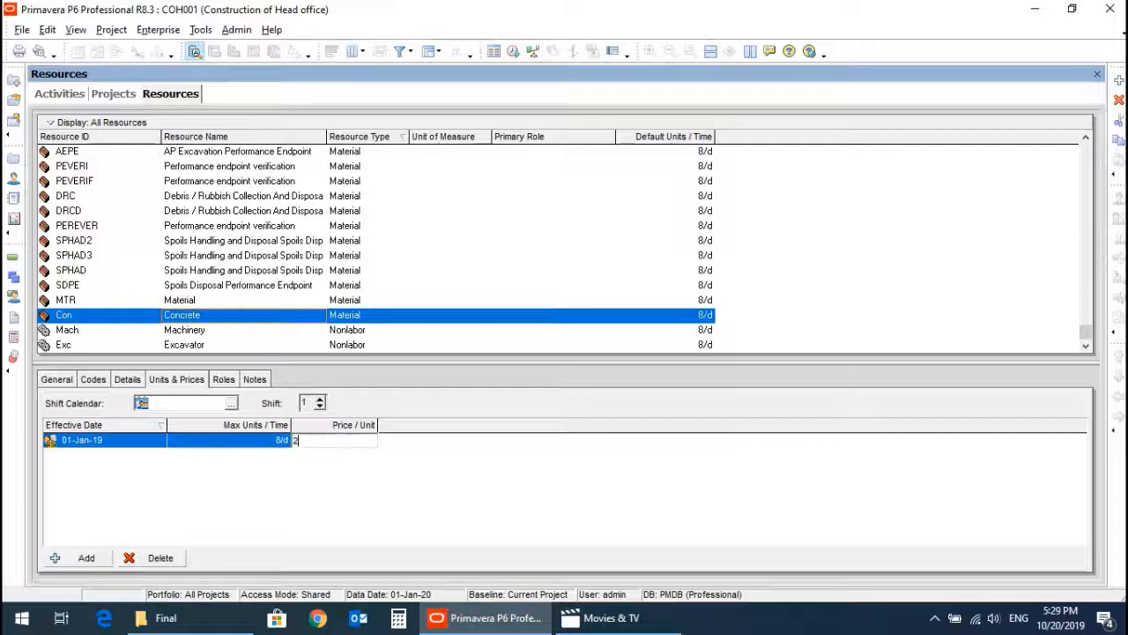
{"action": "type", "text": "00"}
{"action": "key", "text": "Return"}
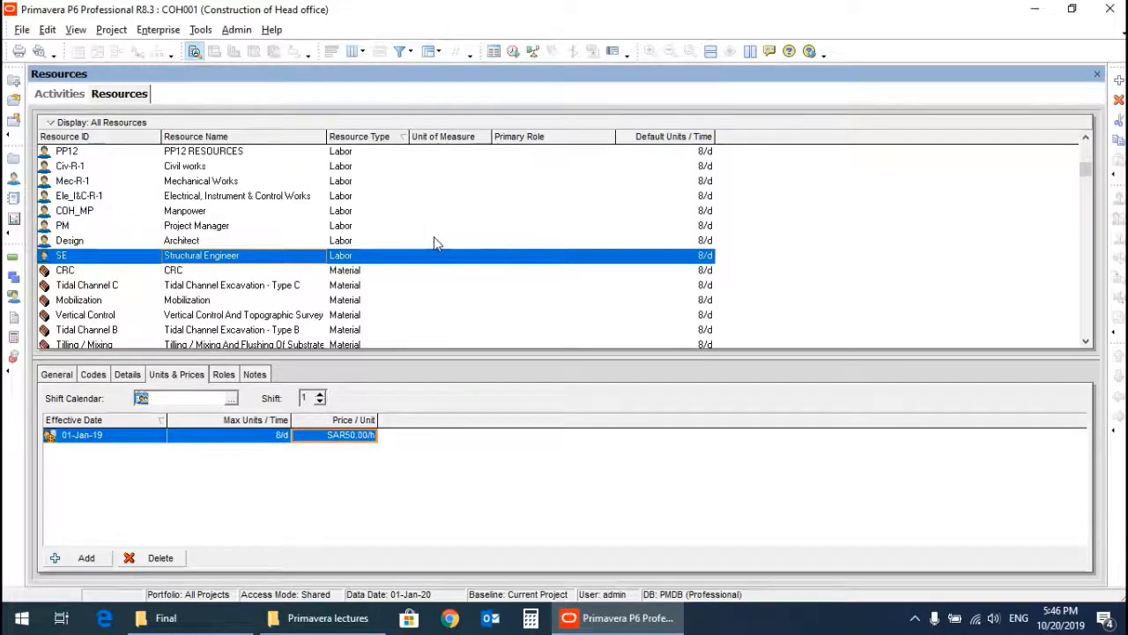
Assign the Architect labor resource (Design) to activity A1050 Architecture under Engineering.
{"action": "left_click", "coordinate": [62, 96]}
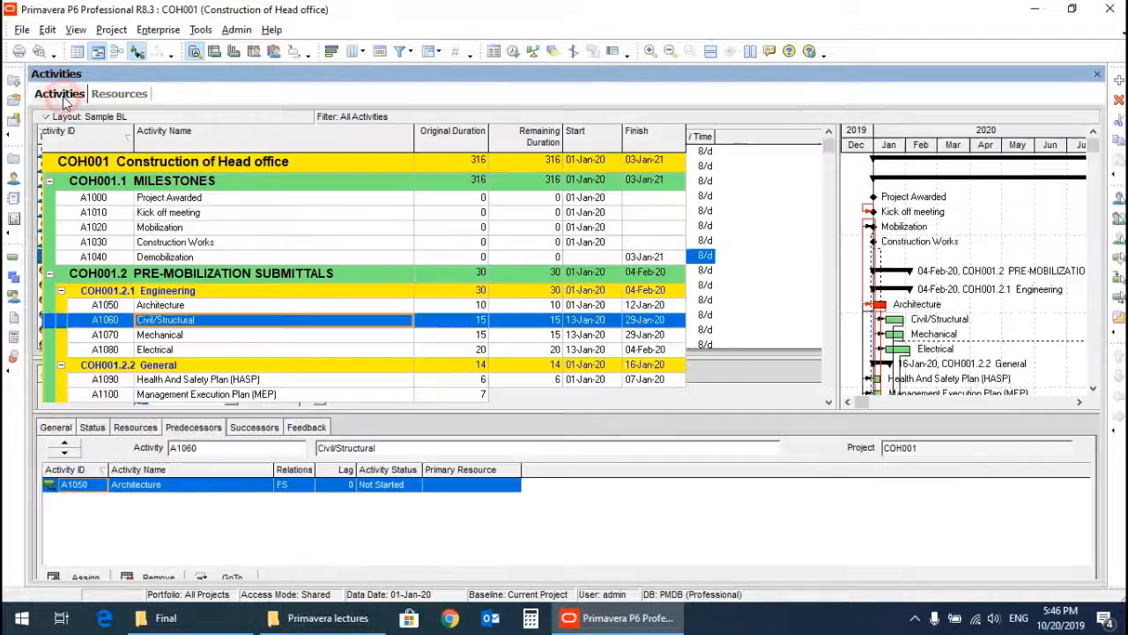
{"action": "left_click", "coordinate": [245, 305]}
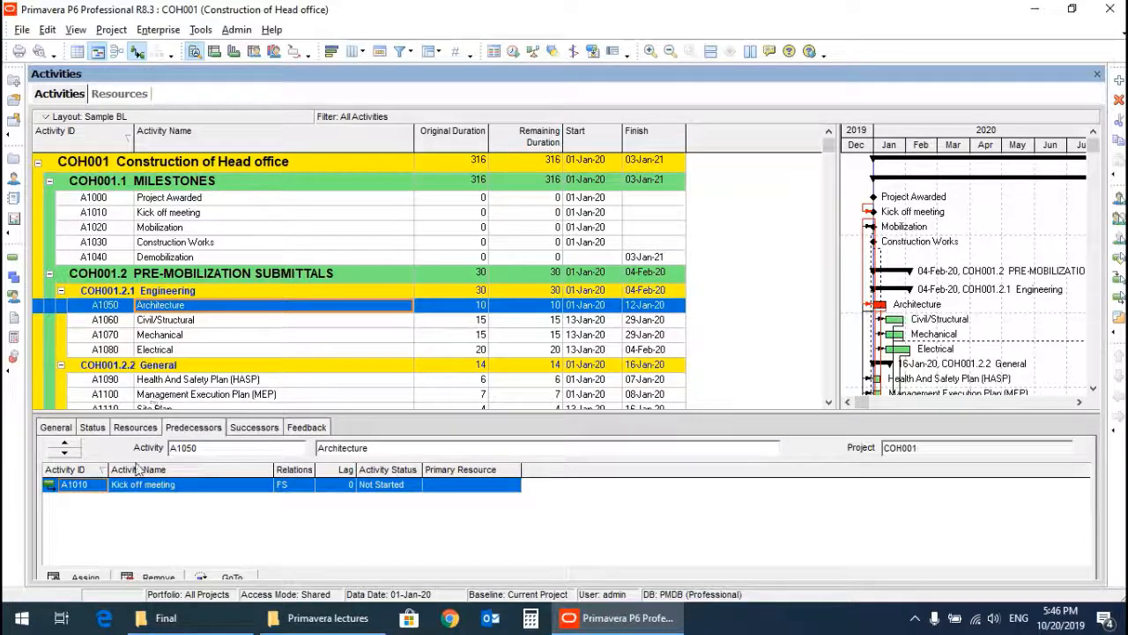
{"action": "left_click", "coordinate": [132, 428]}
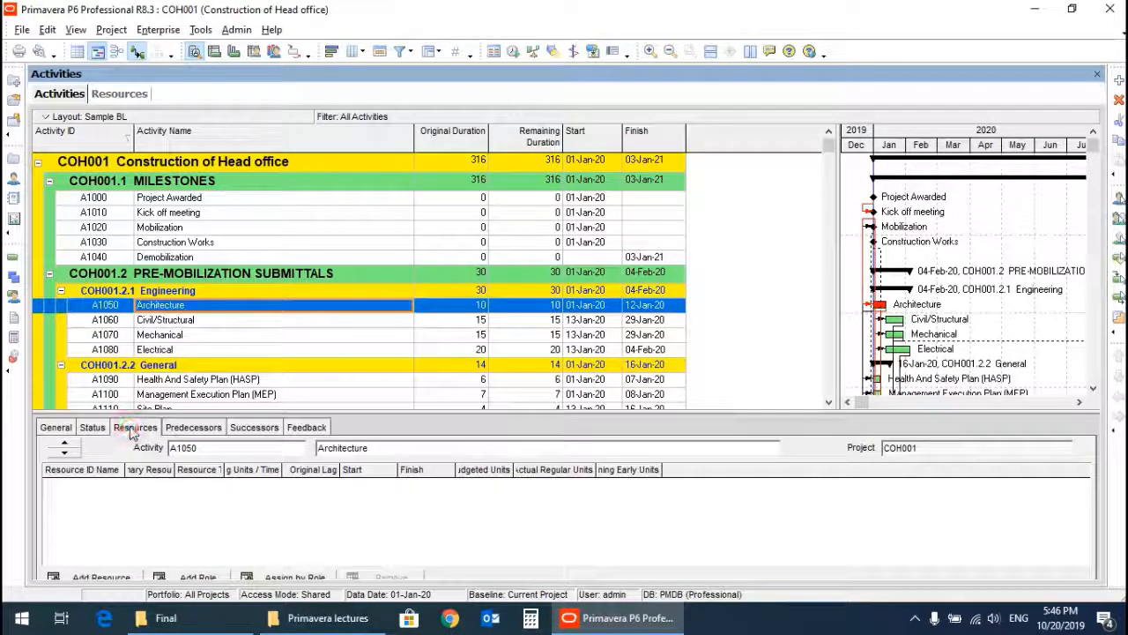
{"action": "left_click", "coordinate": [103, 577]}
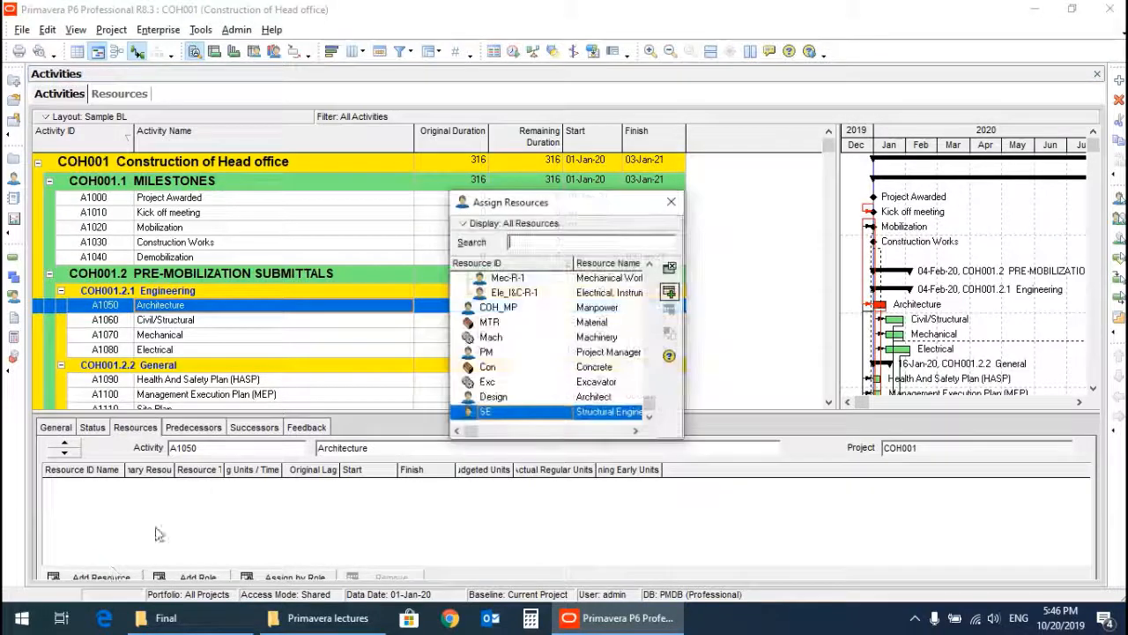
{"action": "left_click", "coordinate": [595, 398]}
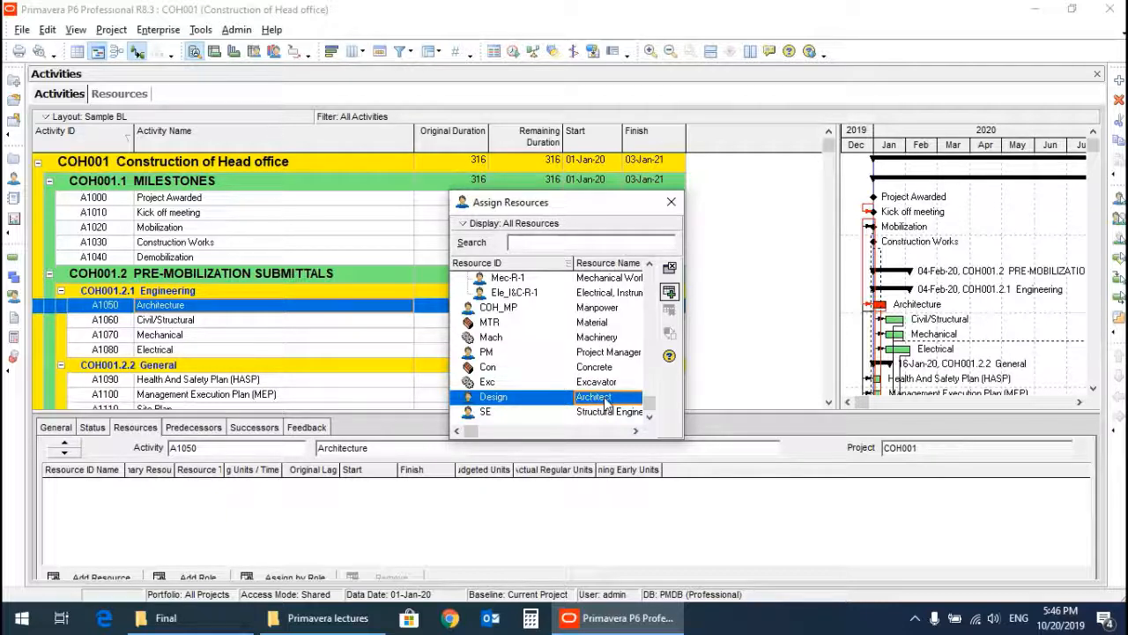
{"action": "left_click", "coordinate": [669, 298]}
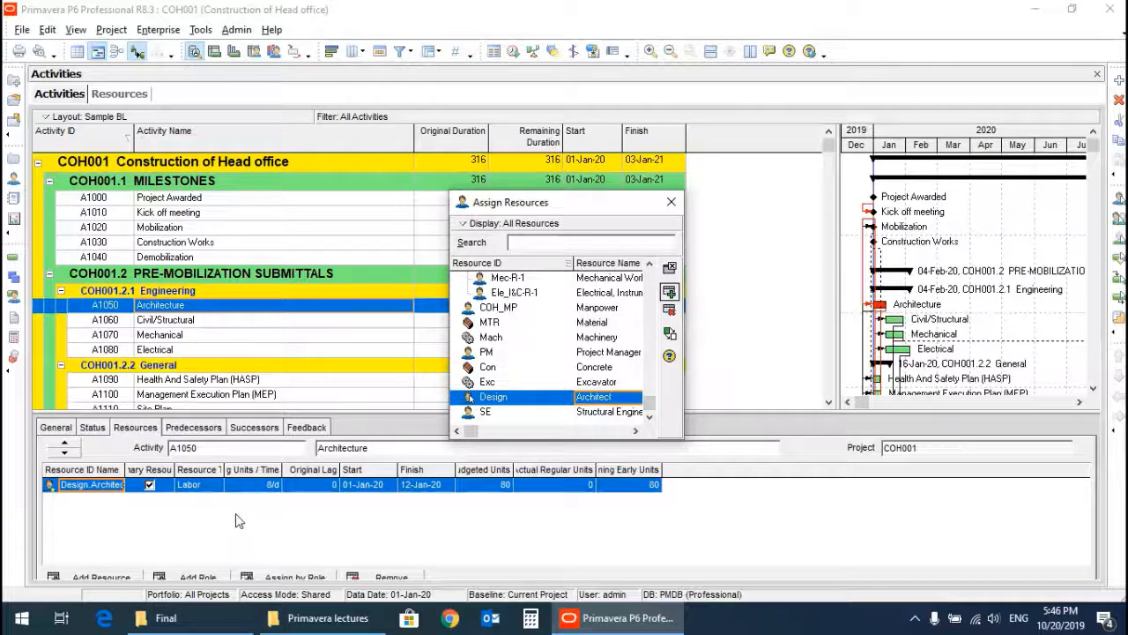
{"action": "left_click", "coordinate": [671, 202]}
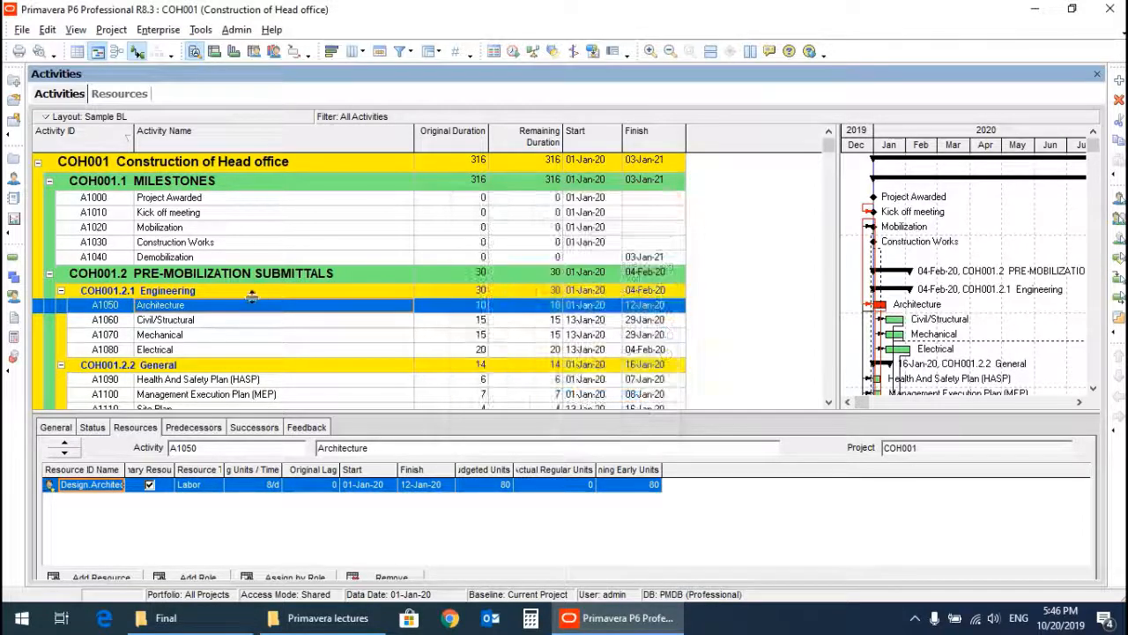
Assign the Structural Engineer resource (SE) to activity A1060 Civil/Structural.
{"action": "left_click", "coordinate": [176, 324]}
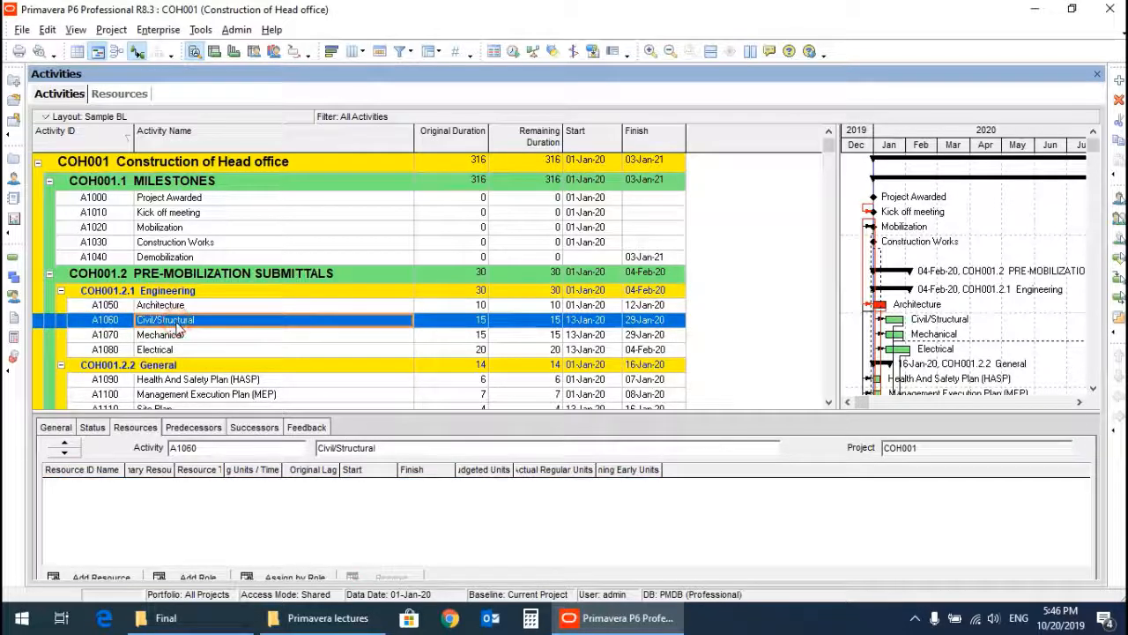
{"action": "left_click", "coordinate": [102, 578]}
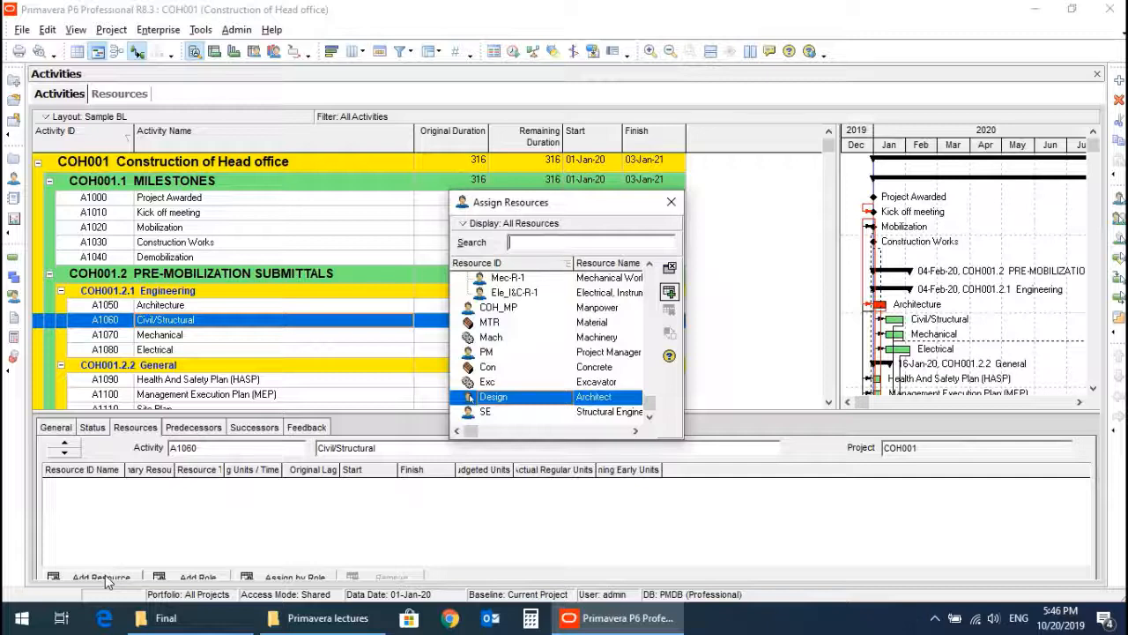
{"action": "left_click", "coordinate": [649, 418]}
{"action": "left_click", "coordinate": [599, 411]}
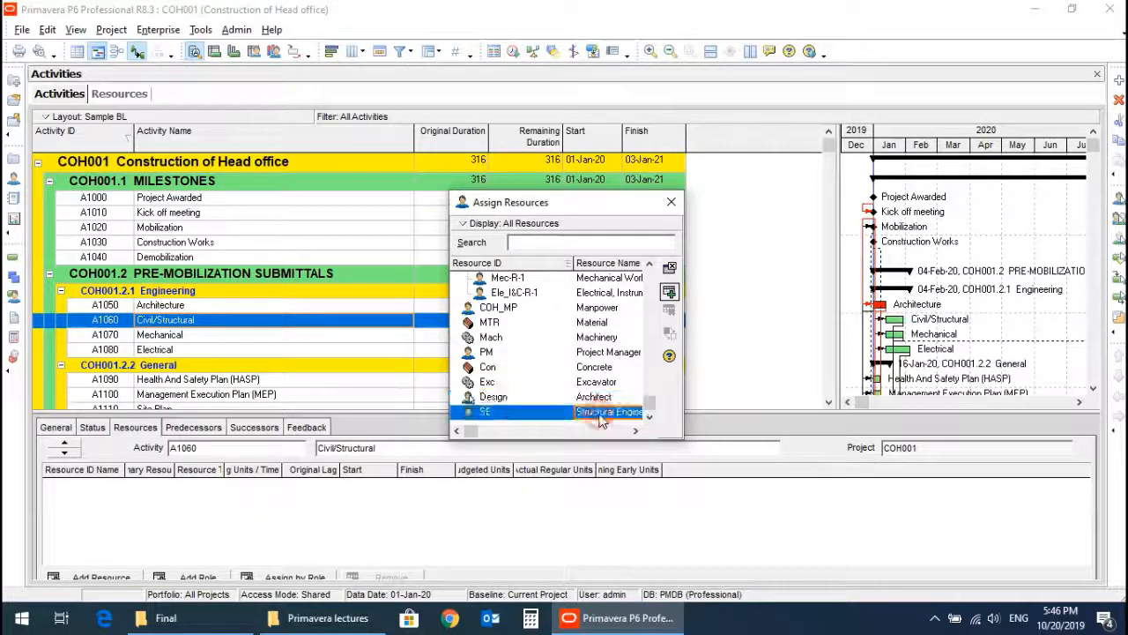
{"action": "left_click_drag", "start_coordinate": [449, 375], "coordinate": [385, 376]}
{"action": "double_click", "coordinate": [564, 412]}
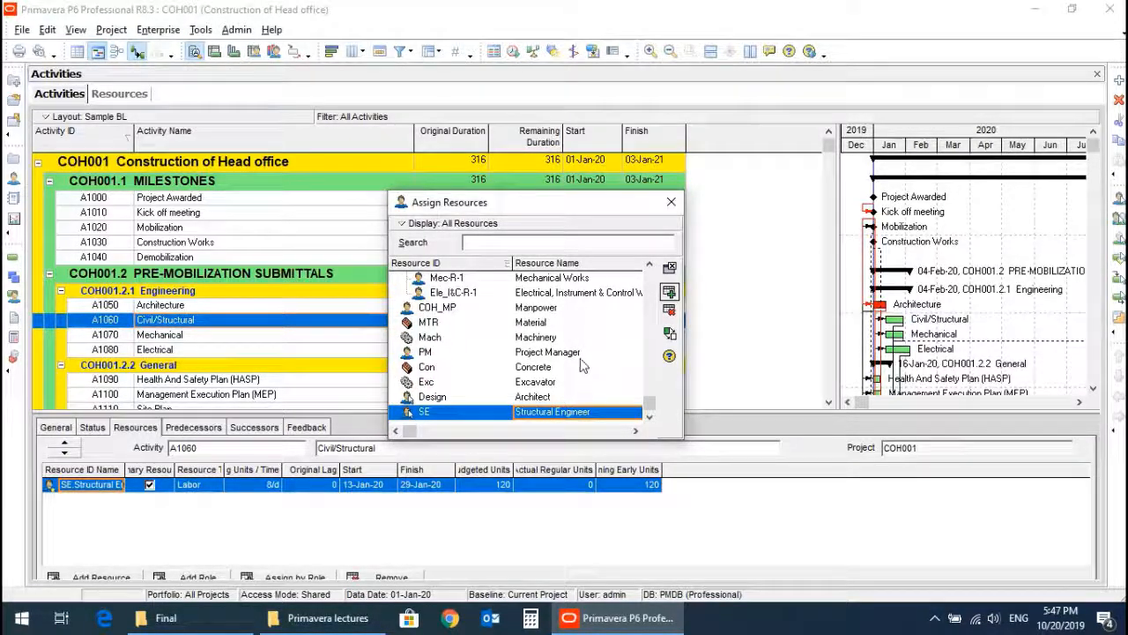
{"action": "left_click", "coordinate": [673, 204]}
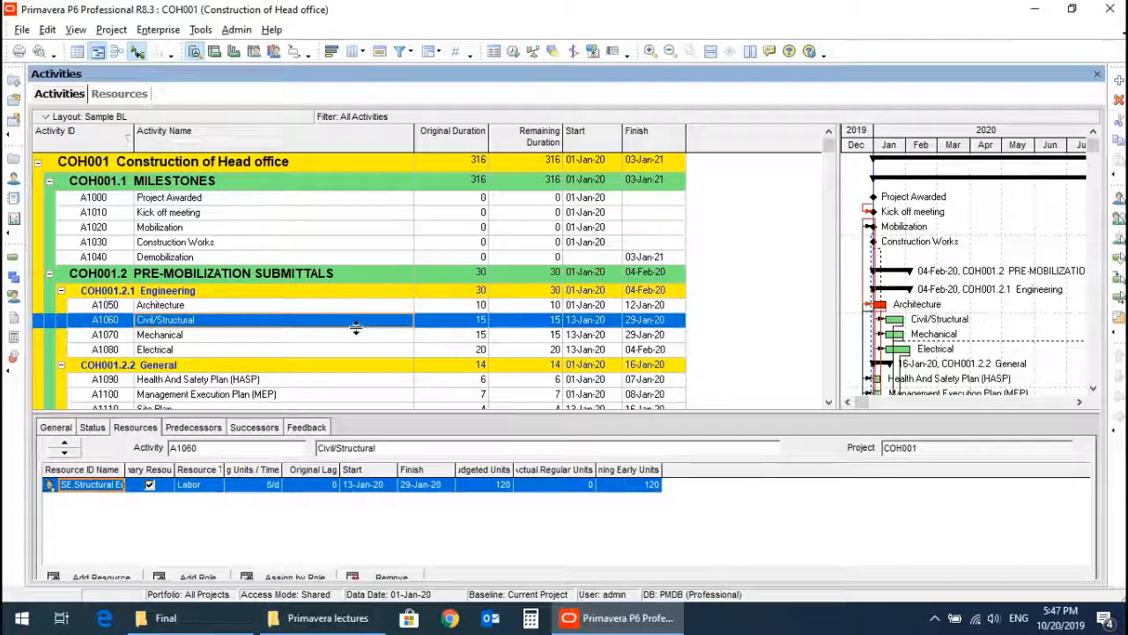
Add the Price / Unit column after Resource ID Name in the Civil/Structural activity's resource assignments and widen it.
{"action": "scroll", "coordinate": [360, 323], "scroll_direction": "down", "scroll_amount": 3}
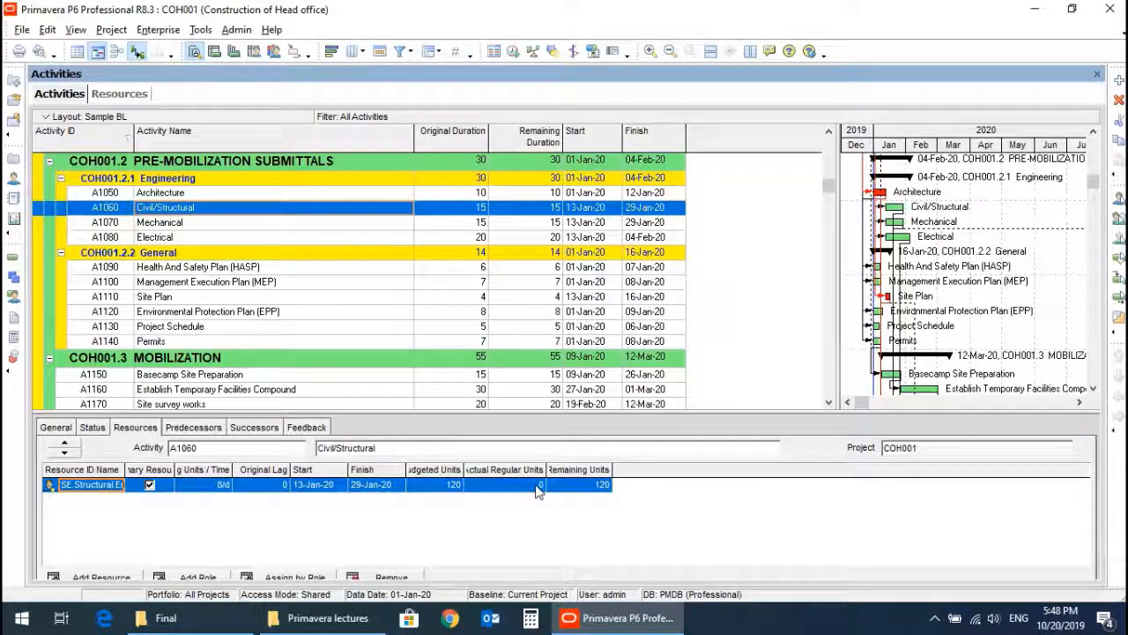
{"action": "right_click", "coordinate": [651, 474]}
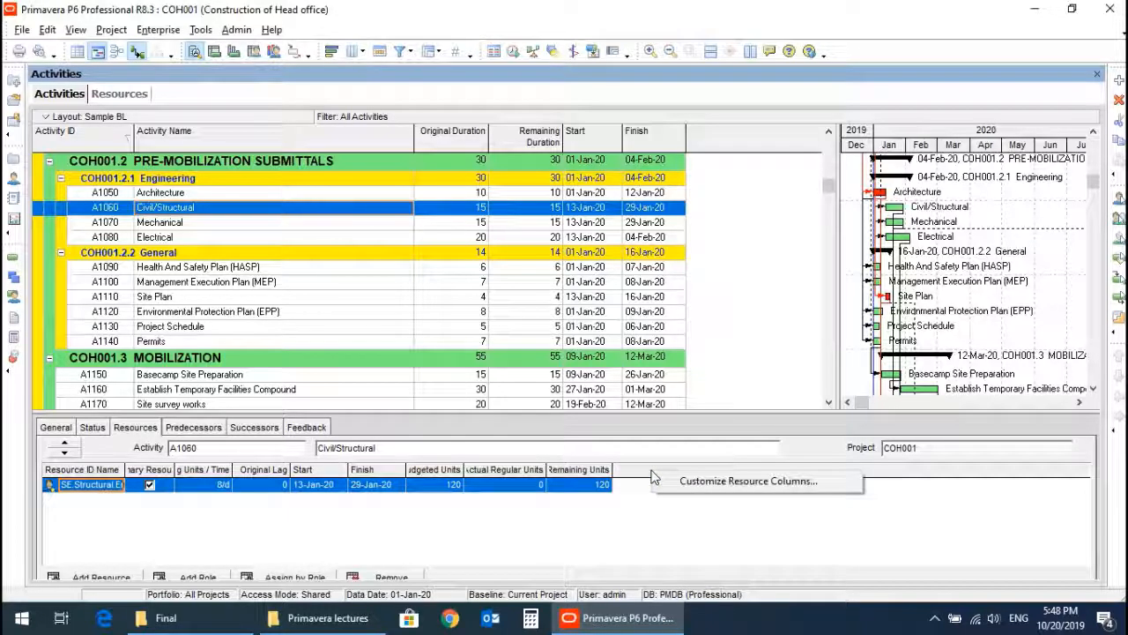
{"action": "left_click", "coordinate": [704, 483]}
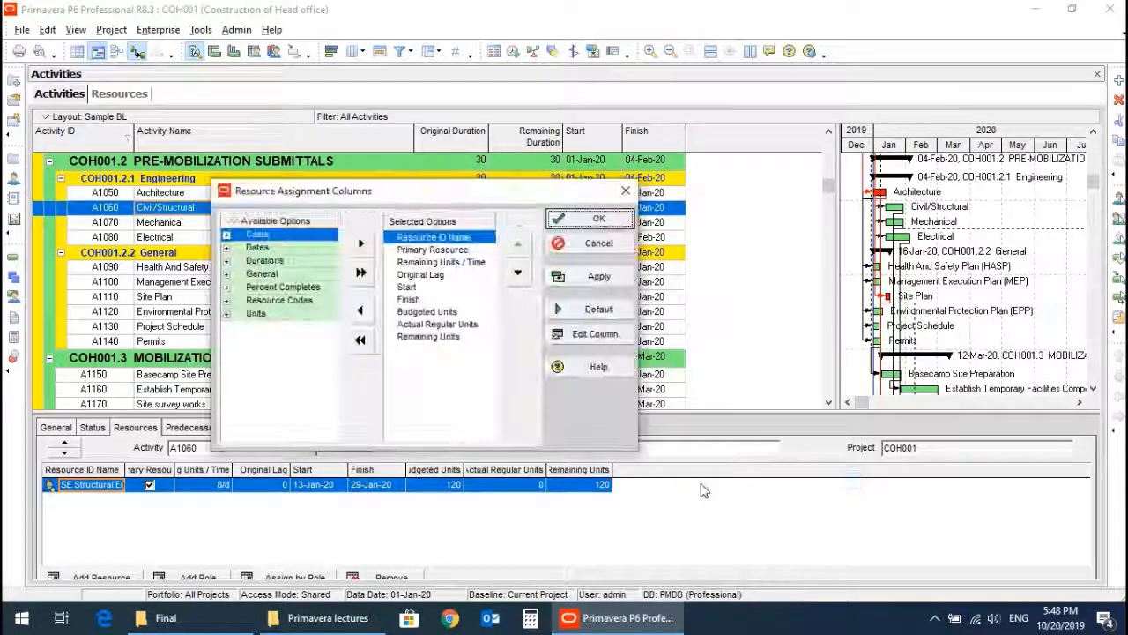
{"action": "left_click", "coordinate": [225, 275]}
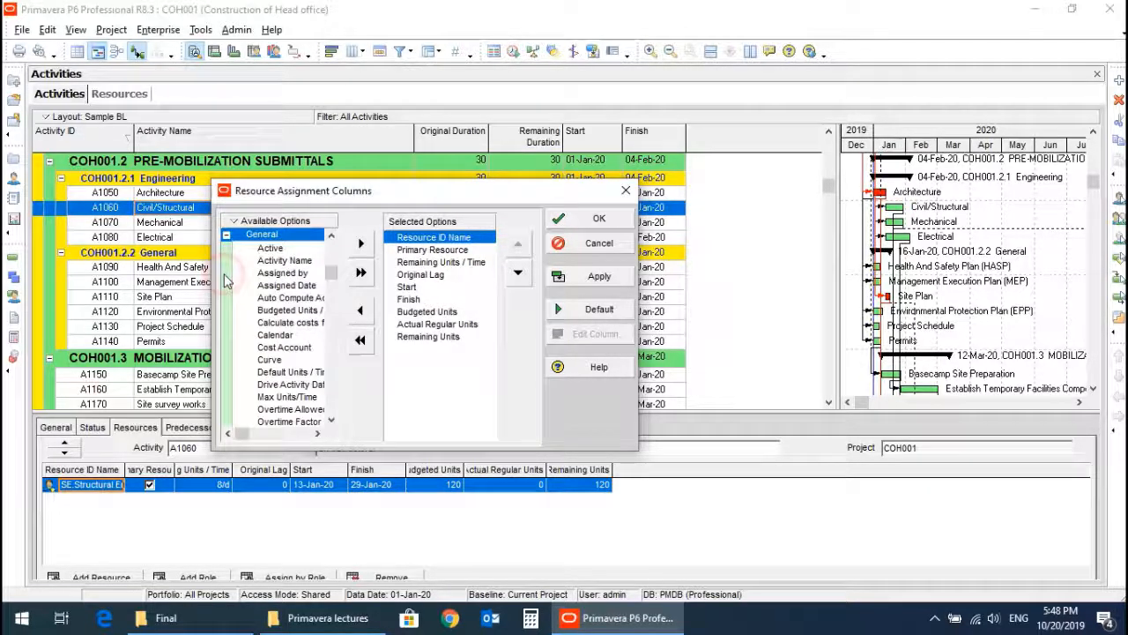
{"action": "left_click", "coordinate": [289, 359]}
{"action": "scroll", "coordinate": [291, 371], "scroll_direction": "down", "scroll_amount": 2}
{"action": "scroll", "coordinate": [291, 363], "scroll_direction": "down", "scroll_amount": 1}
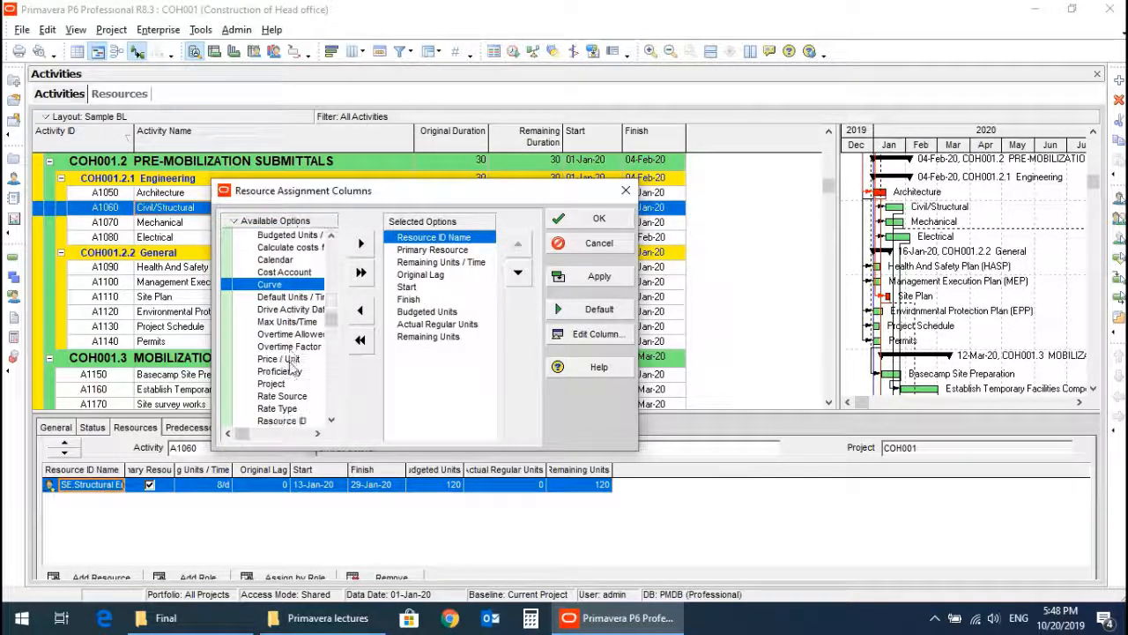
{"action": "left_click", "coordinate": [290, 362]}
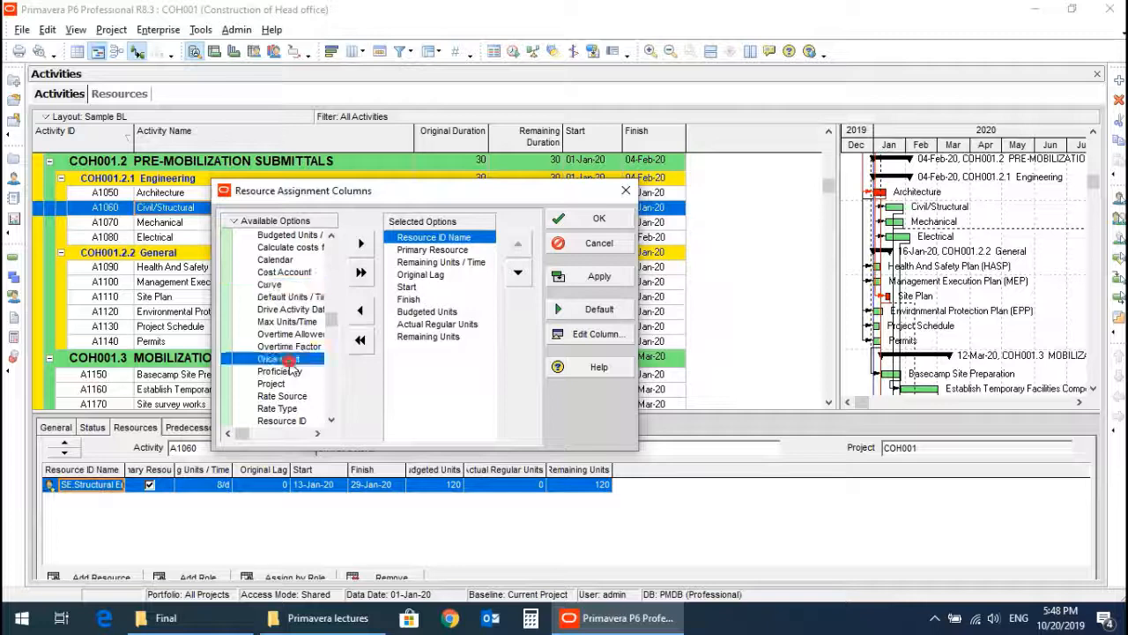
{"action": "left_click", "coordinate": [361, 245]}
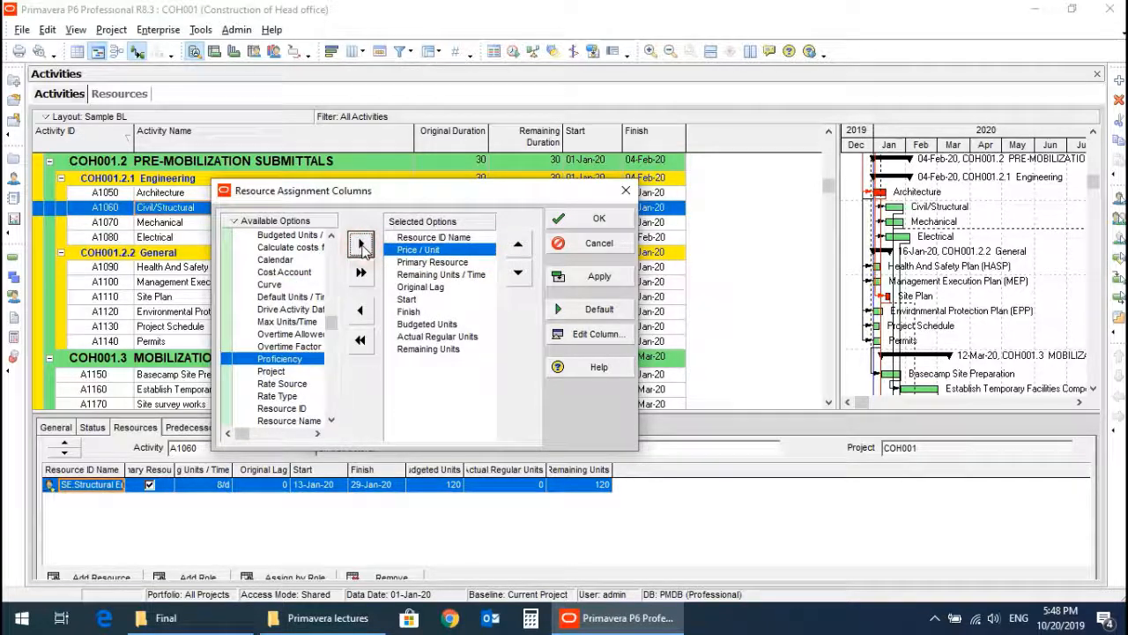
{"action": "left_click", "coordinate": [592, 221]}
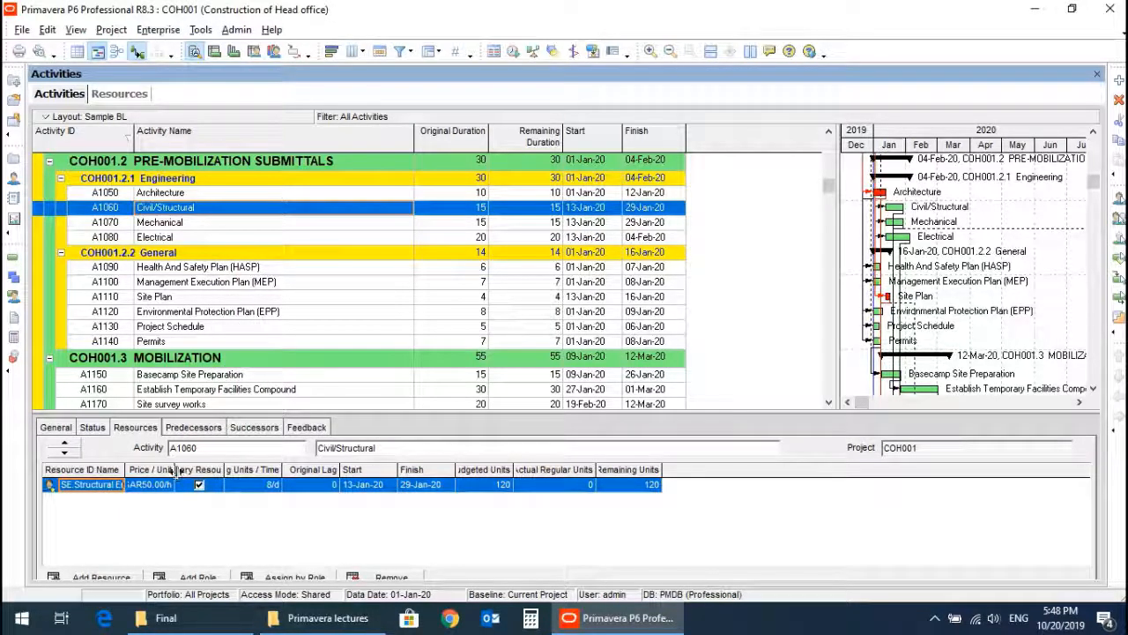
{"action": "left_click_drag", "start_coordinate": [174, 470], "coordinate": [216, 470]}
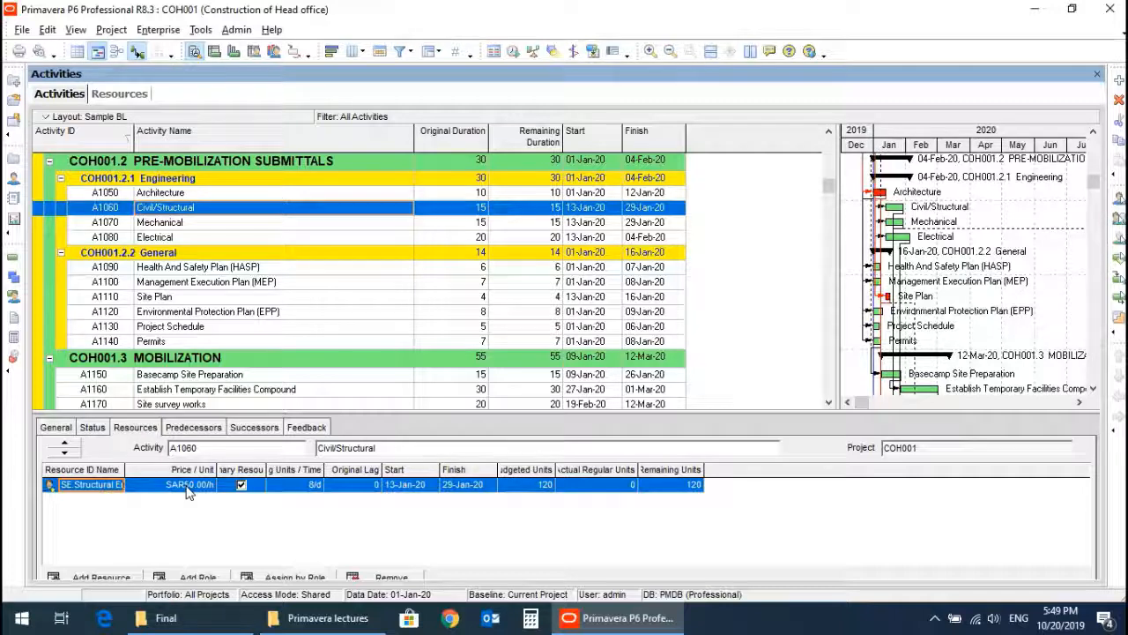
{"action": "left_click", "coordinate": [187, 485]}
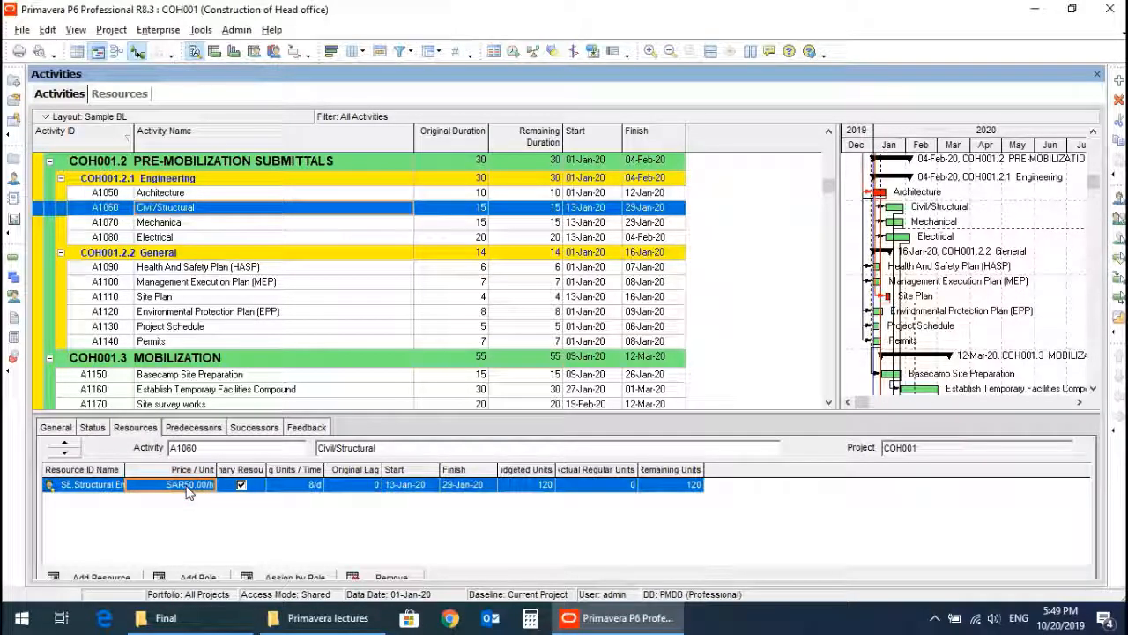